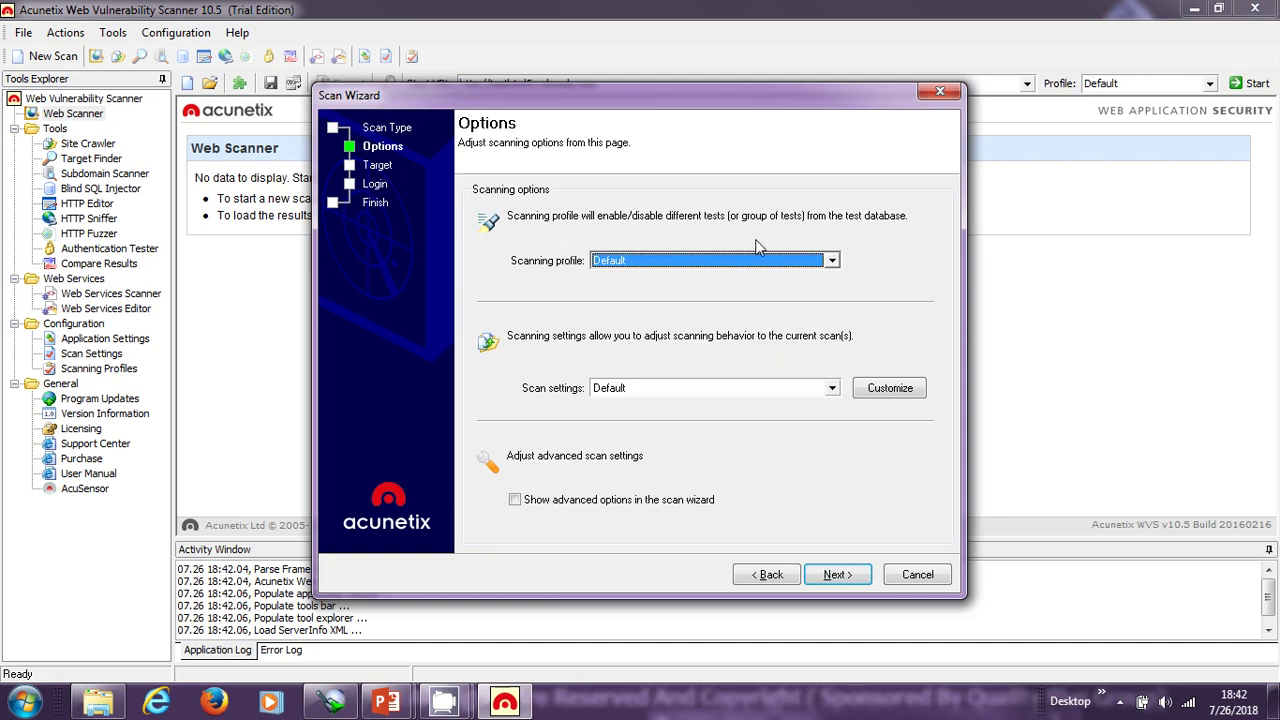
# Review the available scanning profiles and the customizable scan settings, keeping both on Default.
pyautogui.click(820, 266)
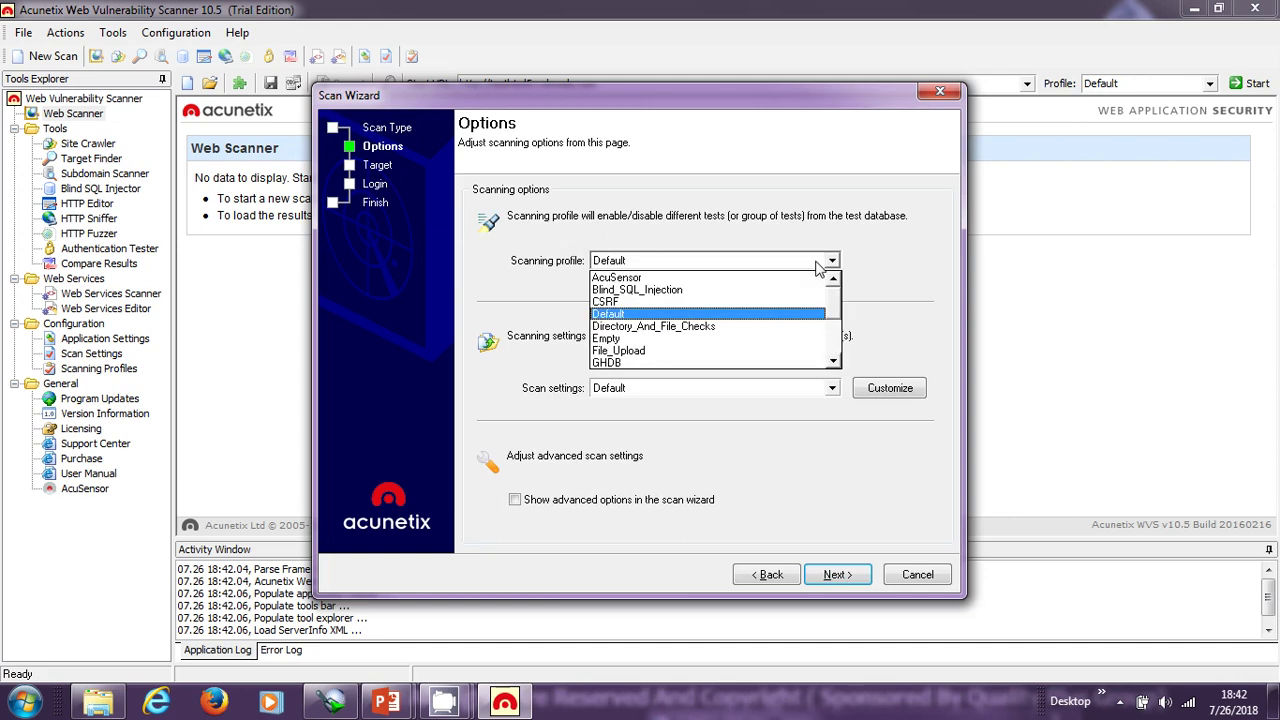
pyautogui.click(881, 258)
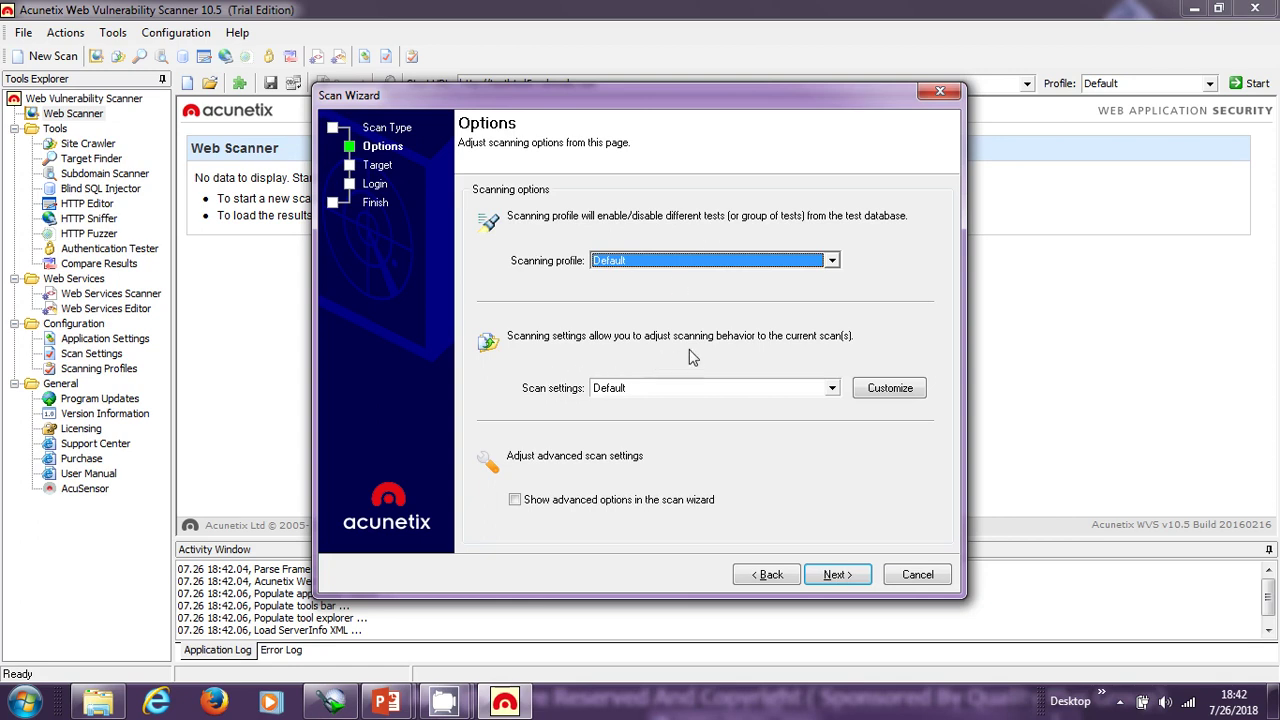
pyautogui.click(771, 387)
pyautogui.click(757, 395)
pyautogui.click(757, 396)
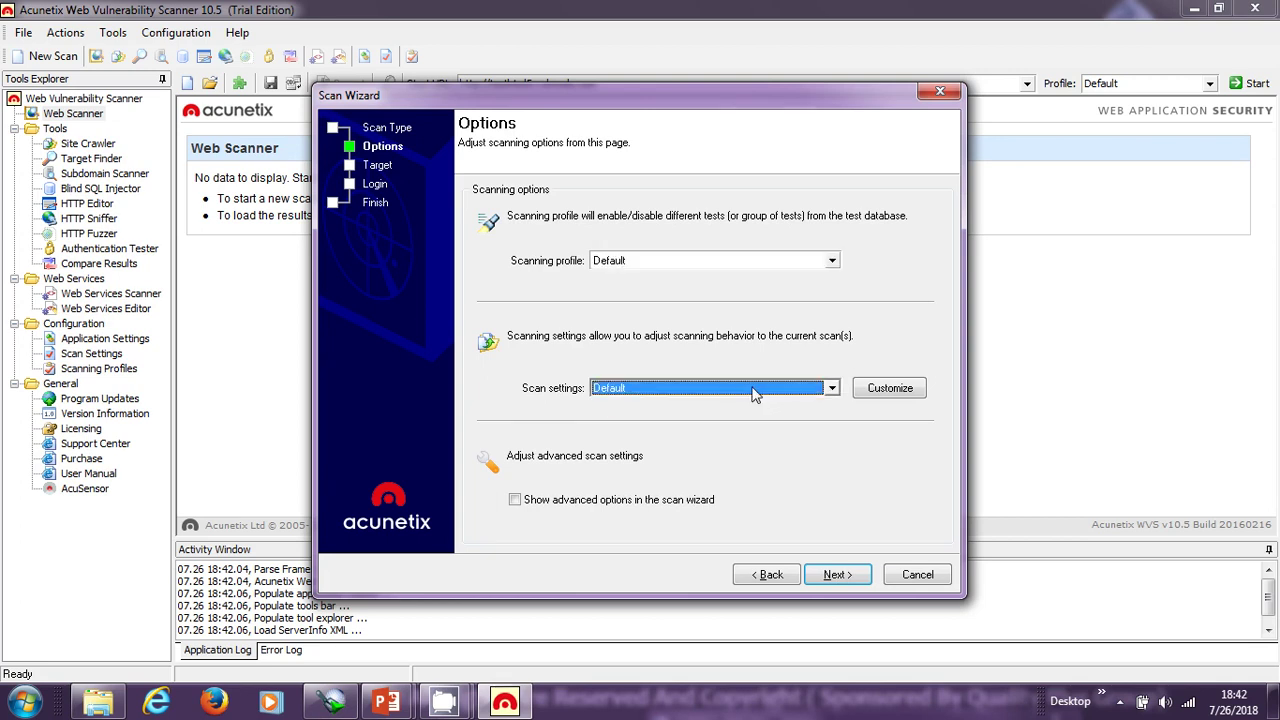
pyautogui.click(906, 400)
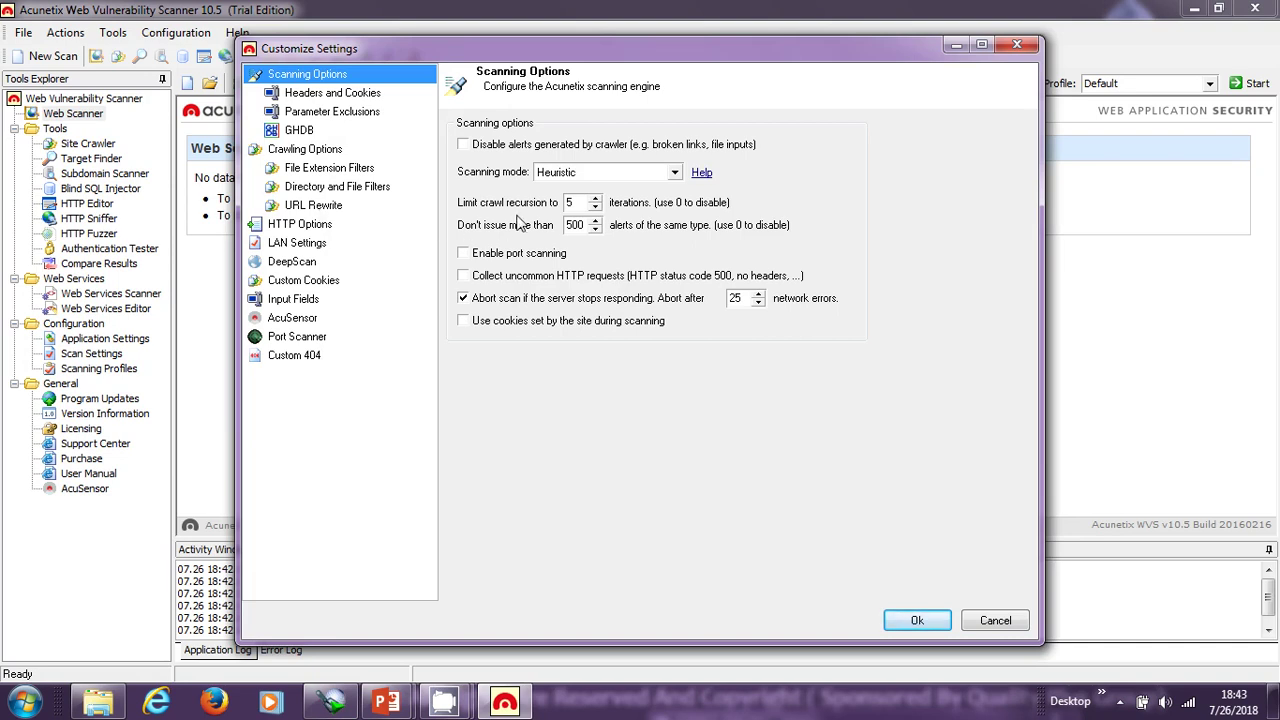
pyautogui.click(995, 620)
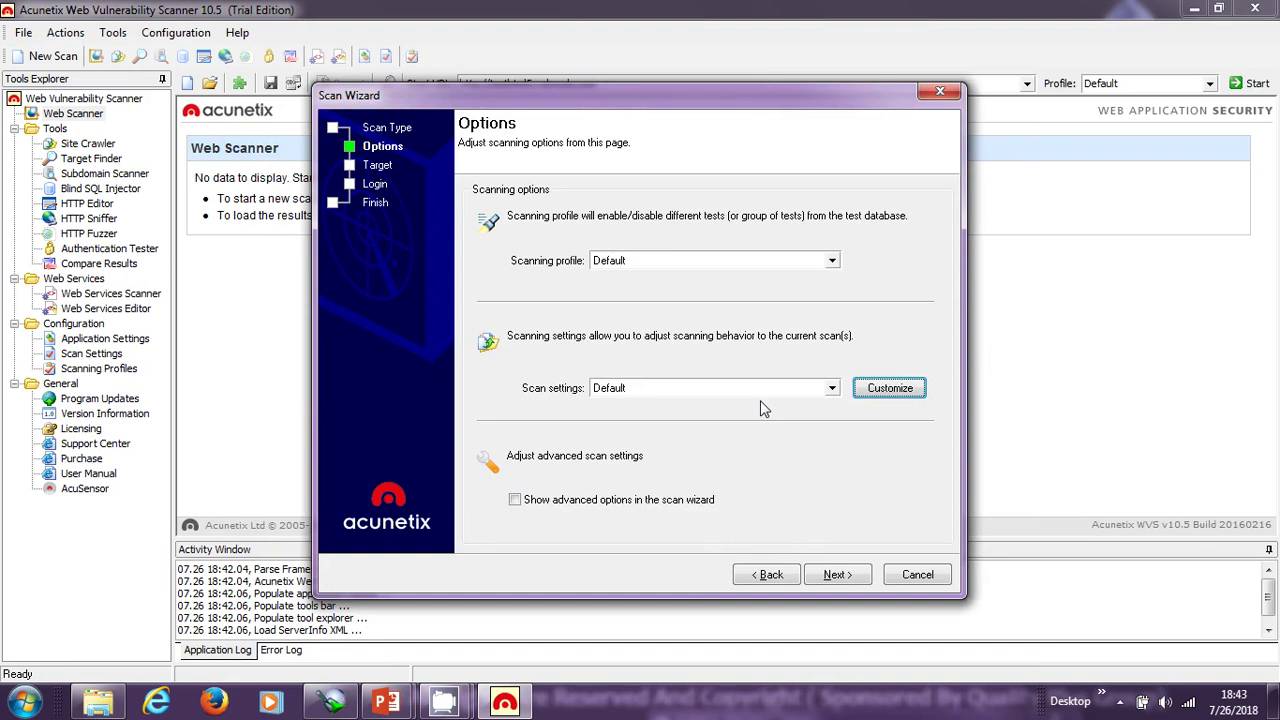
# Enable advanced options in the scan wizard and continue to the Advanced page.
pyautogui.click(557, 503)
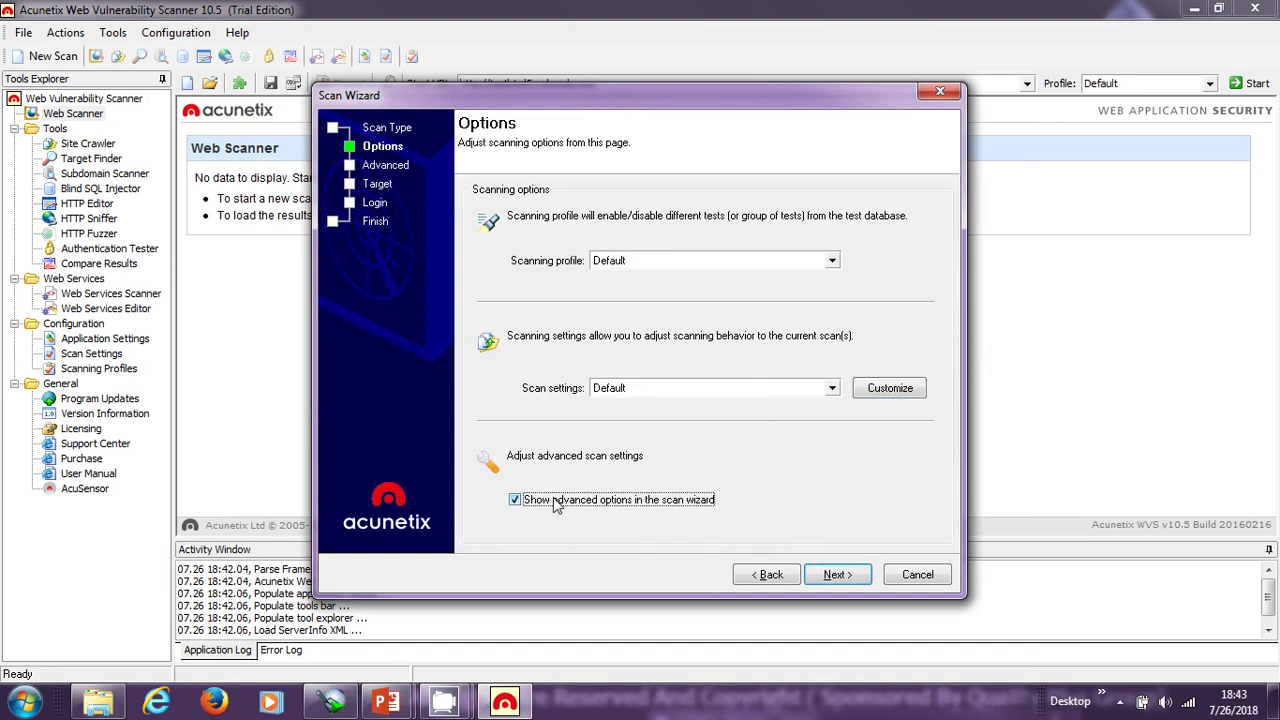
pyautogui.click(557, 503)
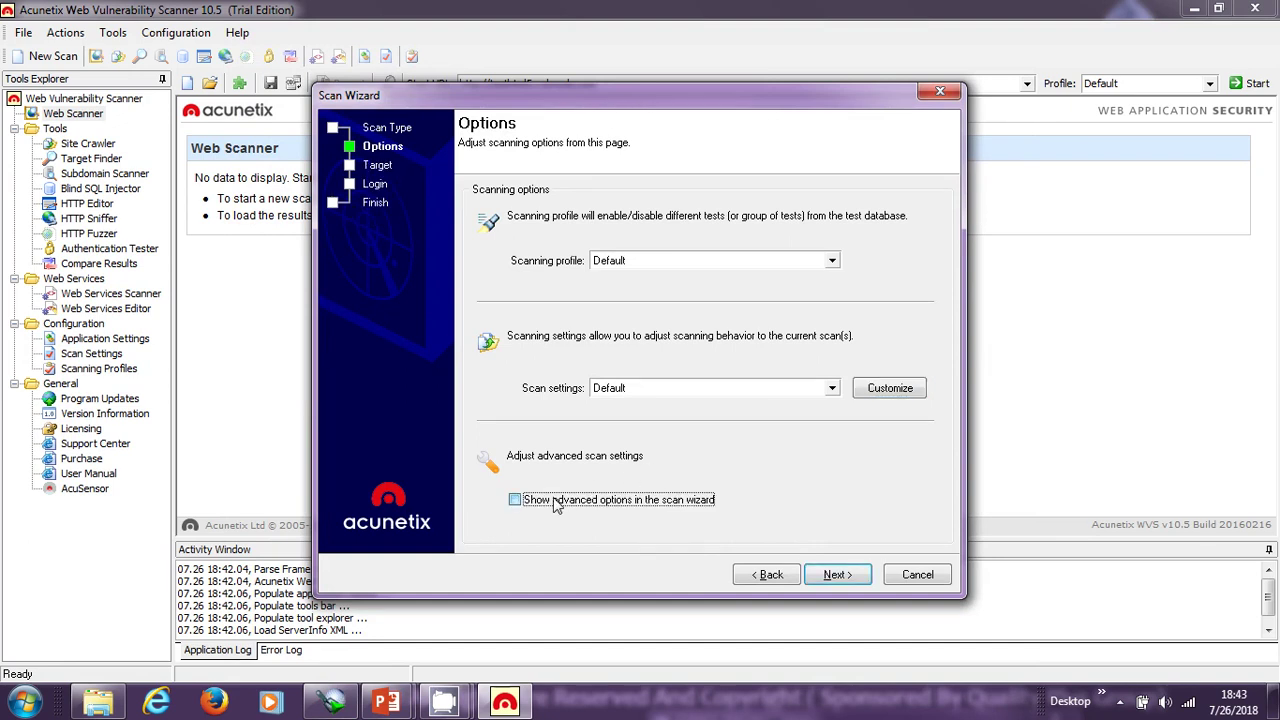
pyautogui.click(557, 503)
pyautogui.click(557, 503)
pyautogui.click(557, 503)
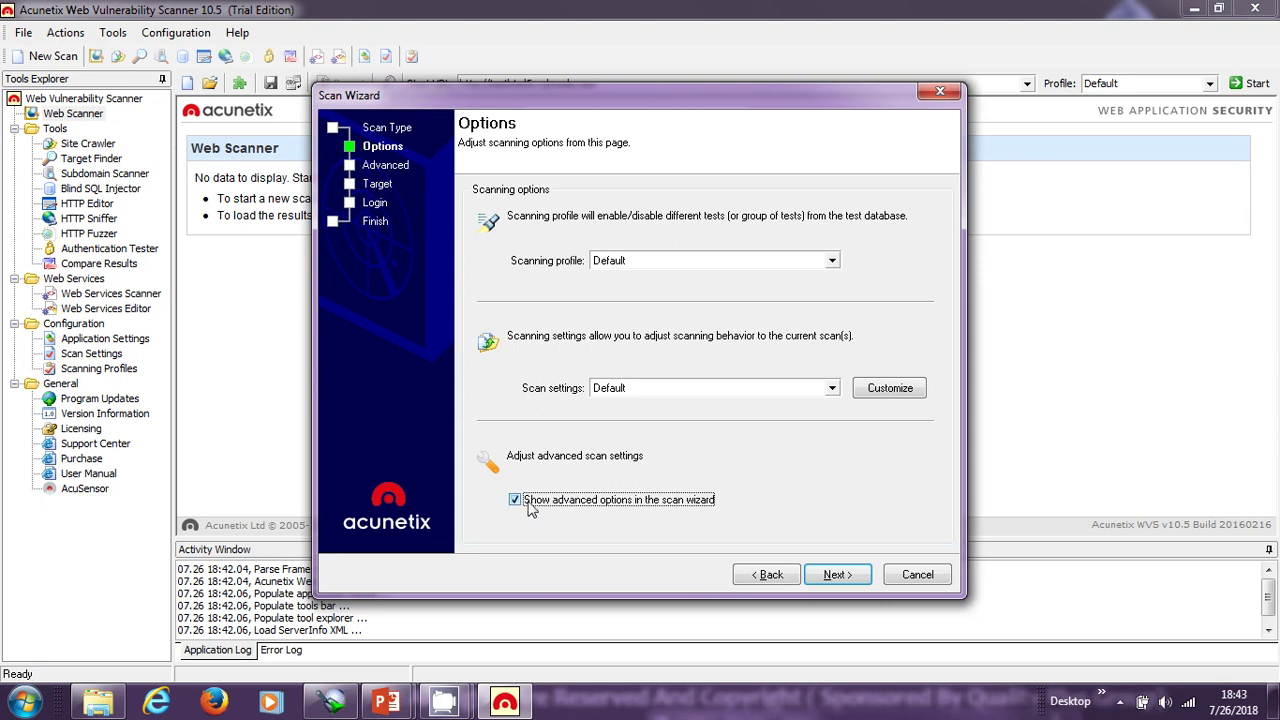
pyautogui.click(590, 512)
pyautogui.click(590, 512)
pyautogui.click(840, 576)
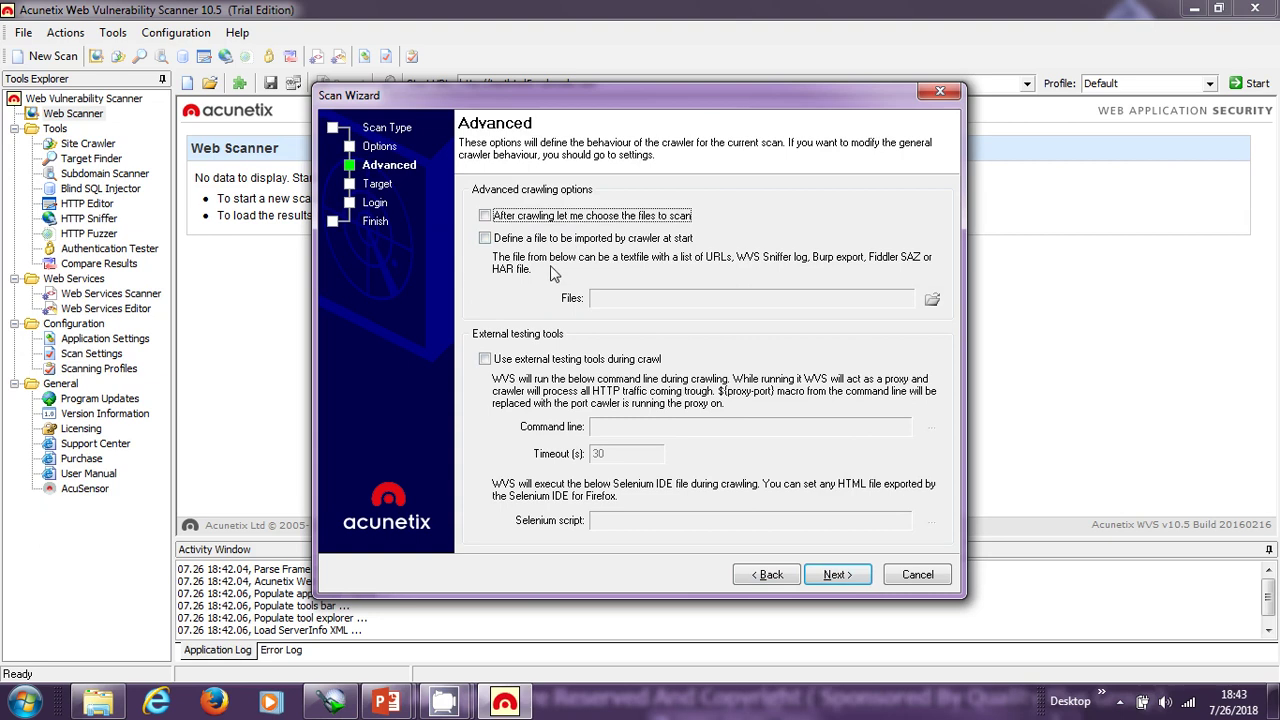
# Try the option that defines a file imported by the crawler, switch it back off, and continue to the Target page.
pyautogui.press('Tab')
pyautogui.click(506, 245)
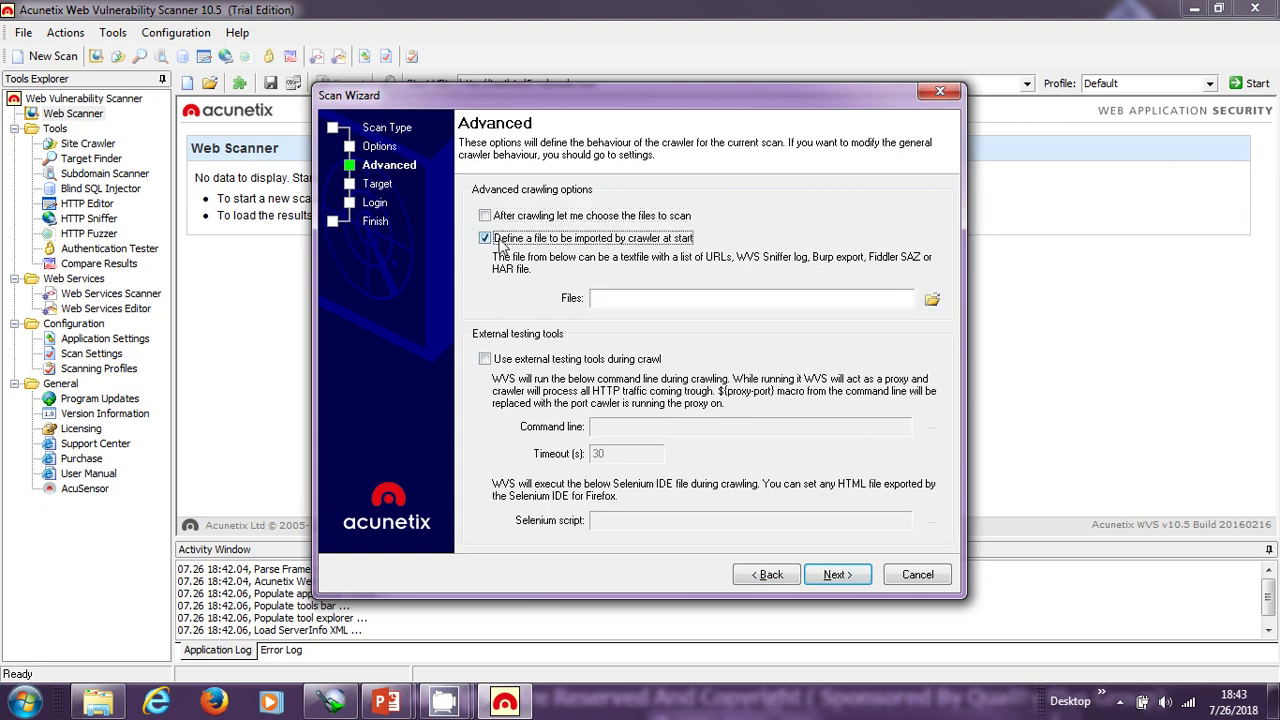
pyautogui.click(662, 246)
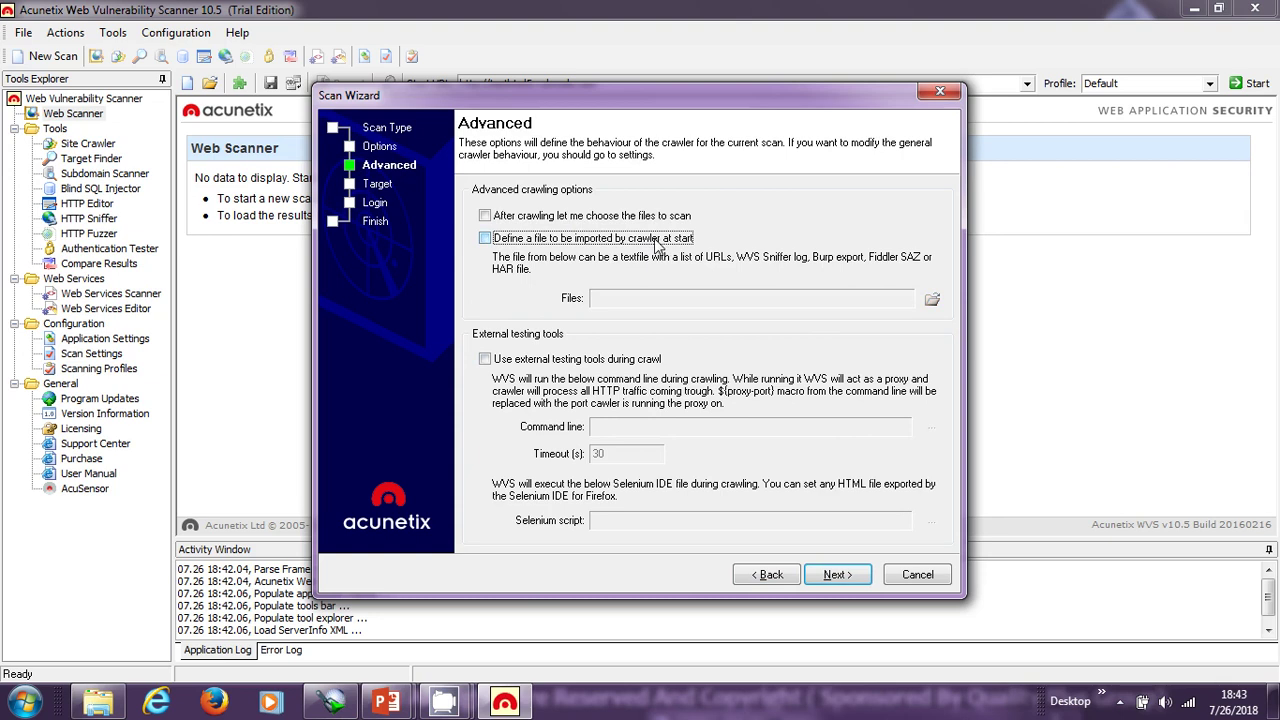
pyautogui.click(838, 575)
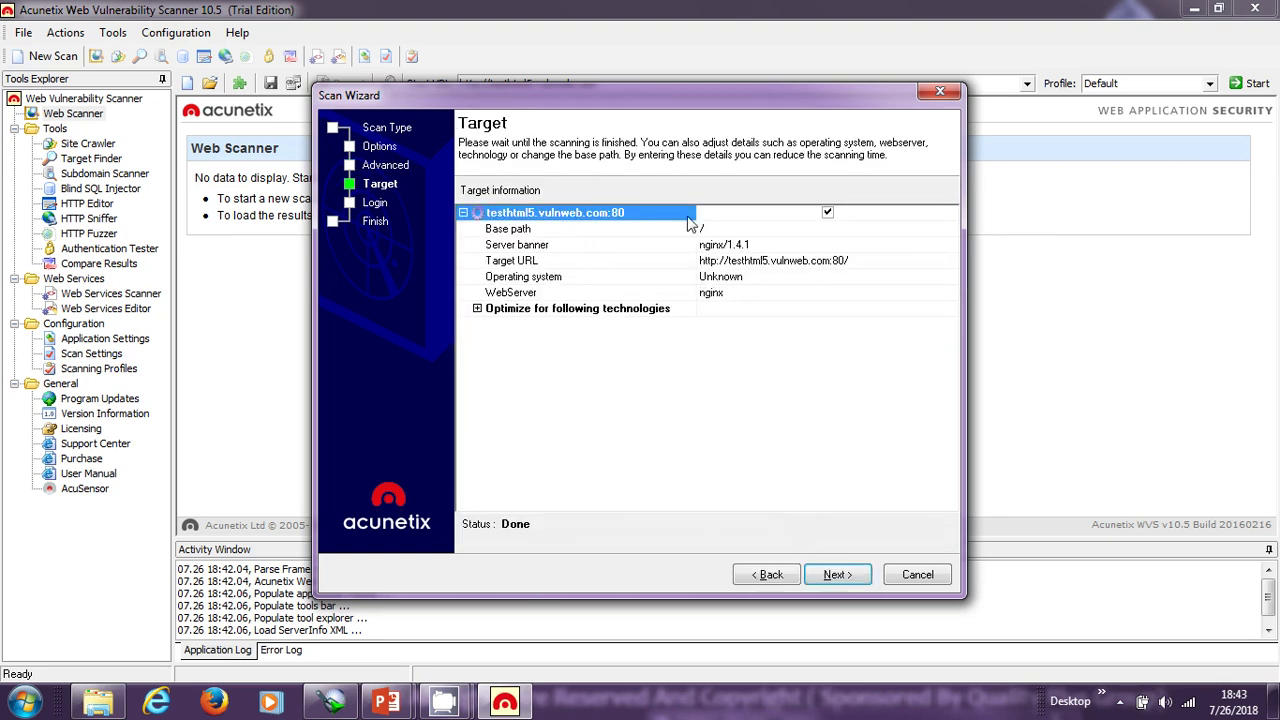
# Optimize the target scan for ASP, ASP.NET, PHP, Perl, Java/J2EE, ColdFusion/Jrun and Python.
pyautogui.click(477, 309)
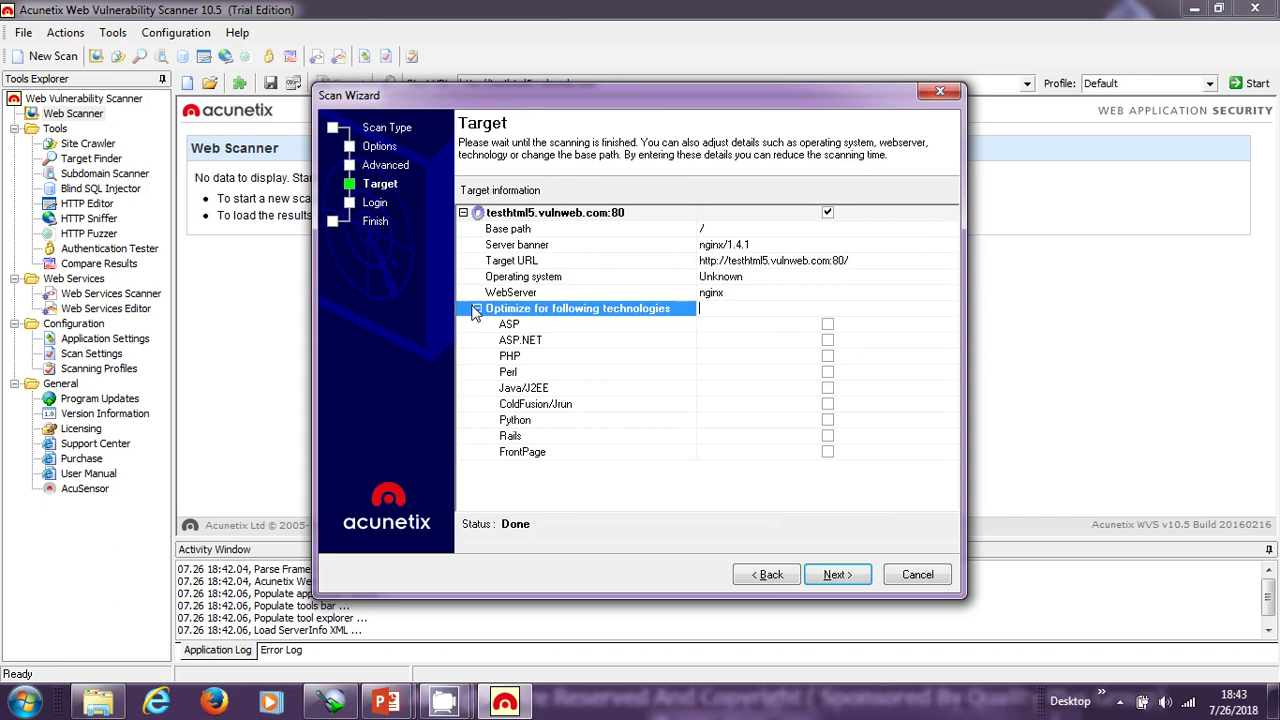
pyautogui.click(826, 340)
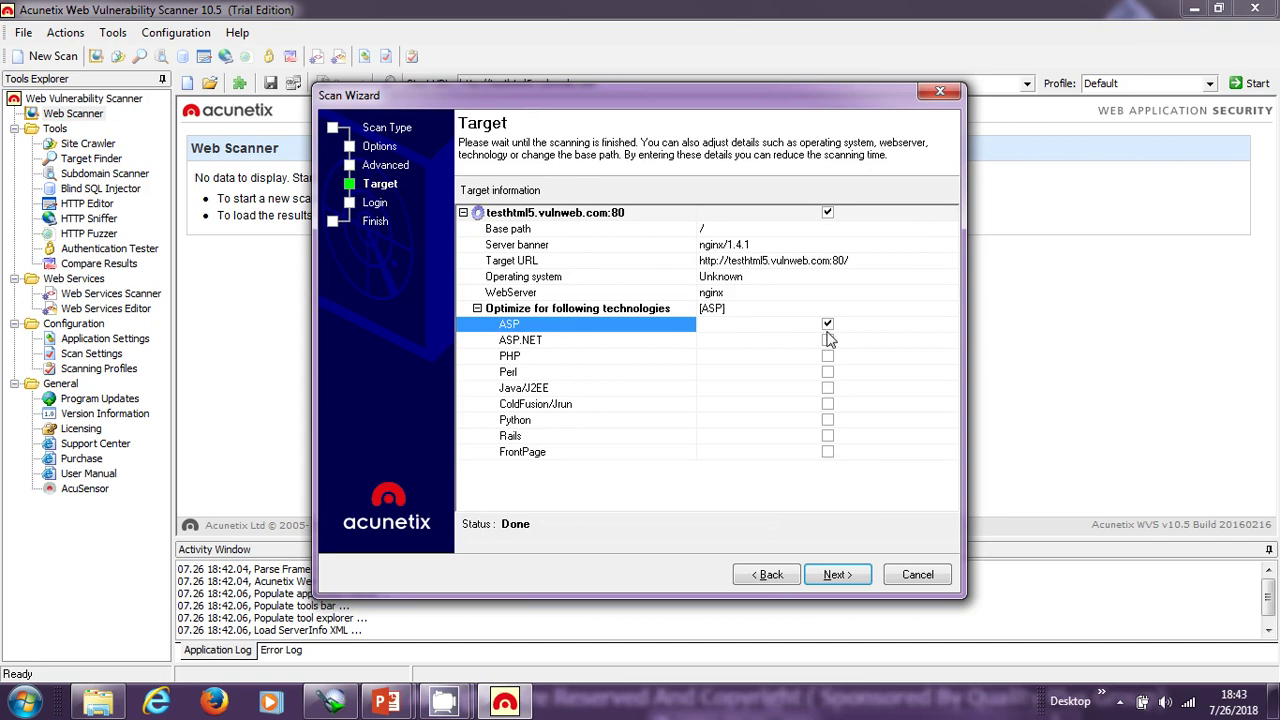
pyautogui.click(827, 325)
pyautogui.click(827, 356)
pyautogui.click(827, 372)
pyautogui.click(827, 388)
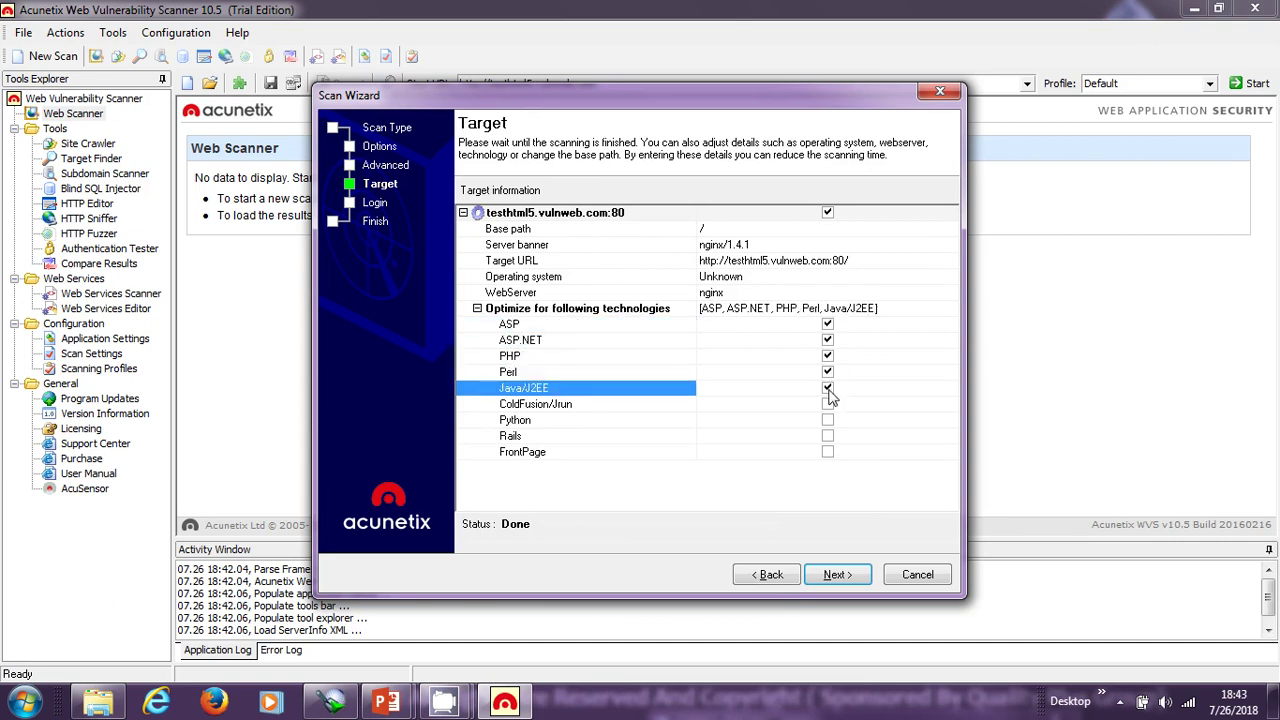
pyautogui.click(827, 404)
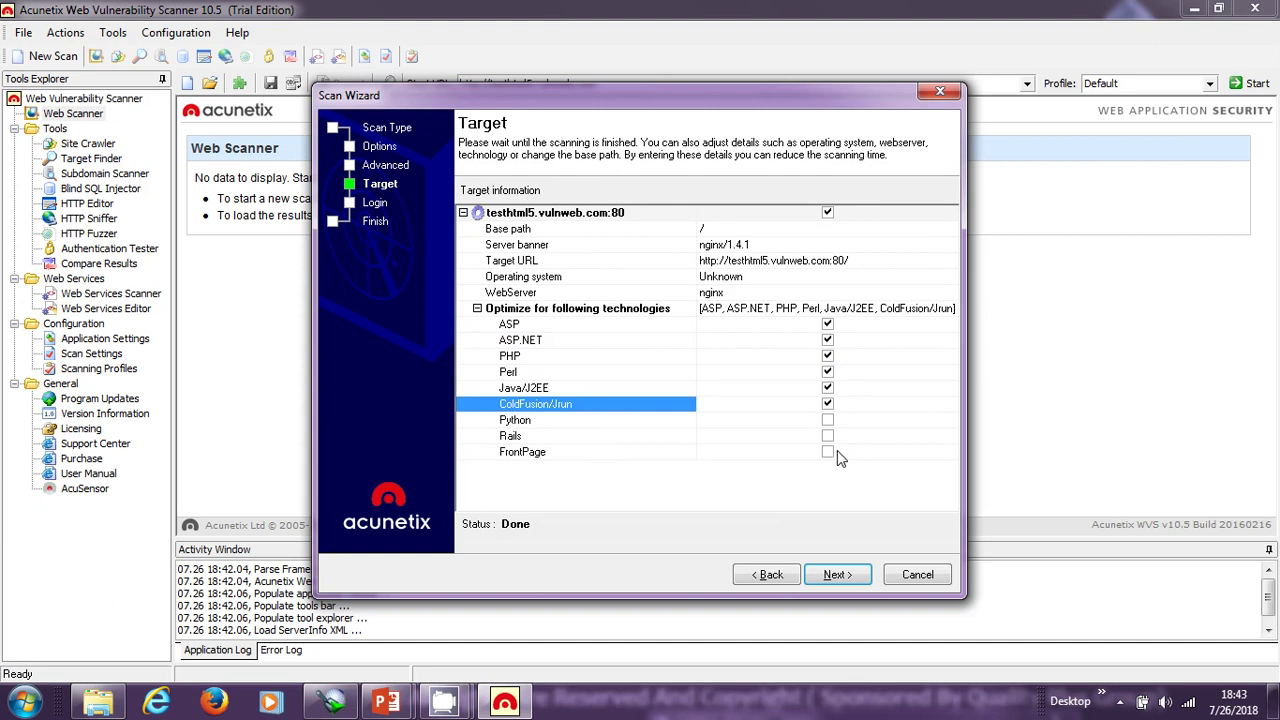
pyautogui.click(827, 420)
pyautogui.click(829, 443)
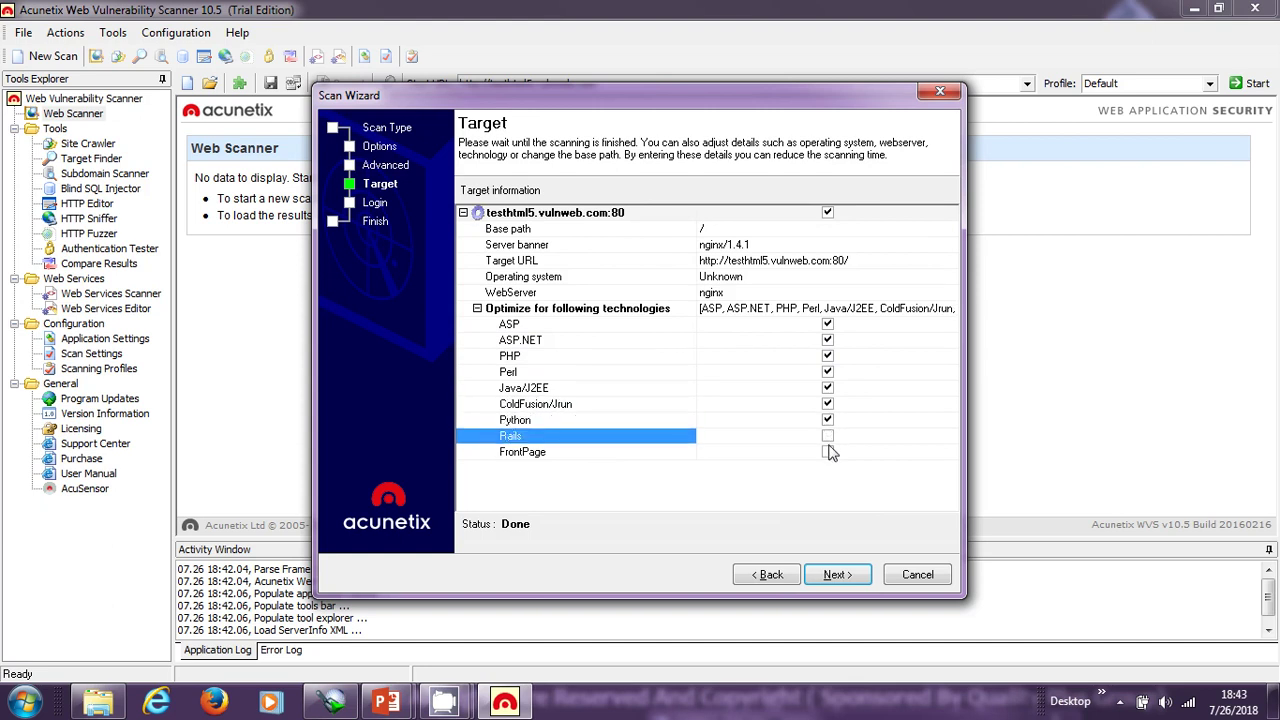
pyautogui.click(828, 452)
pyautogui.click(829, 453)
# Go through the Login page with no login sequence and finish the wizard to start scanning testhtml5.vulnweb.com.
pyautogui.click(836, 575)
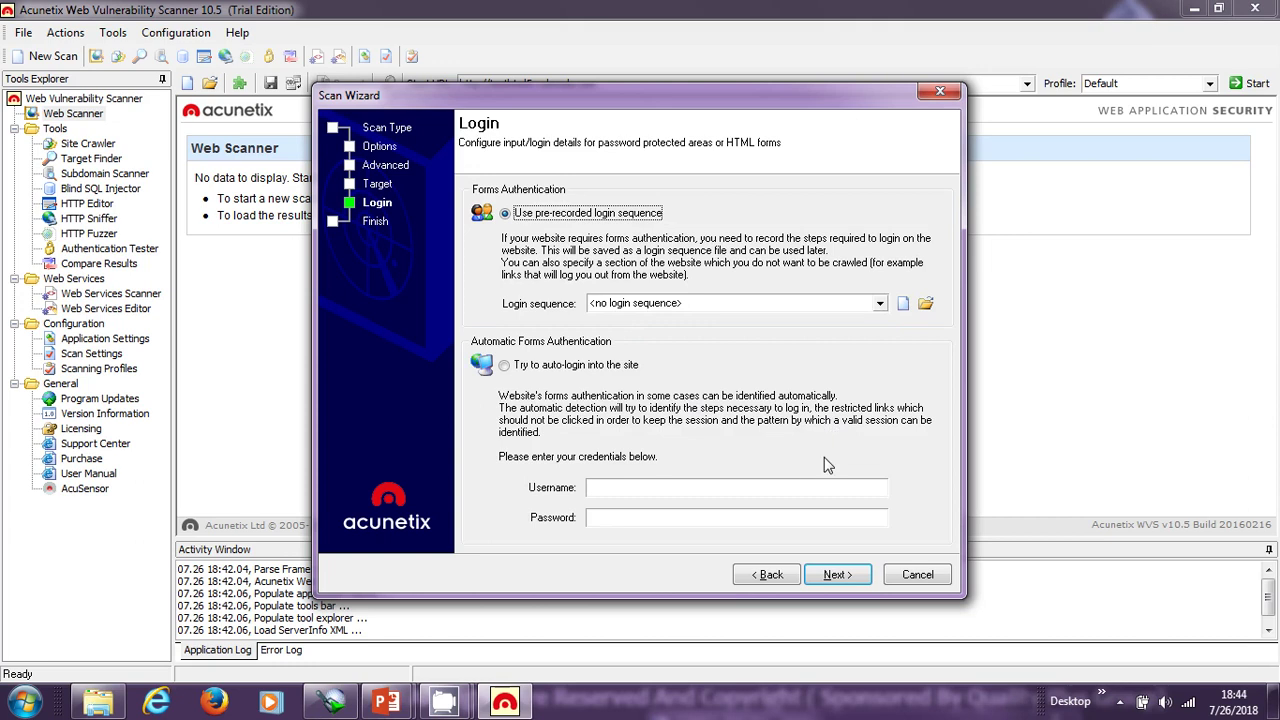
pyautogui.click(839, 572)
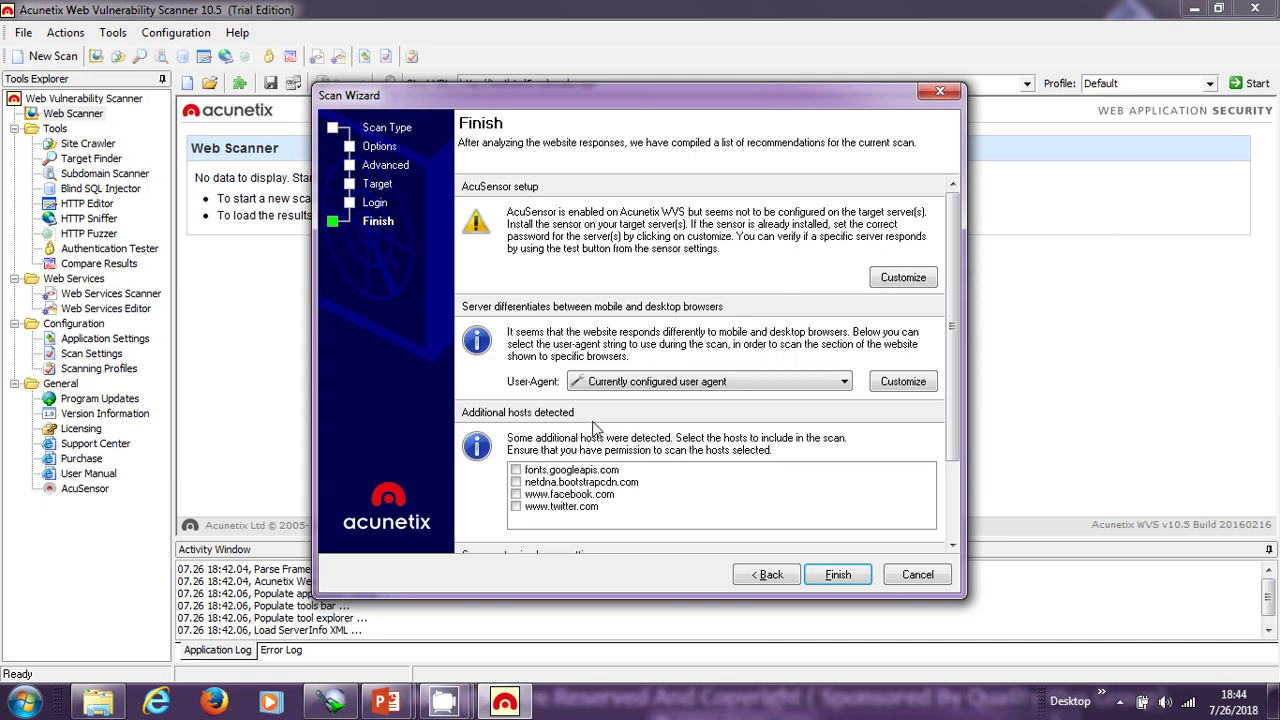
pyautogui.click(836, 575)
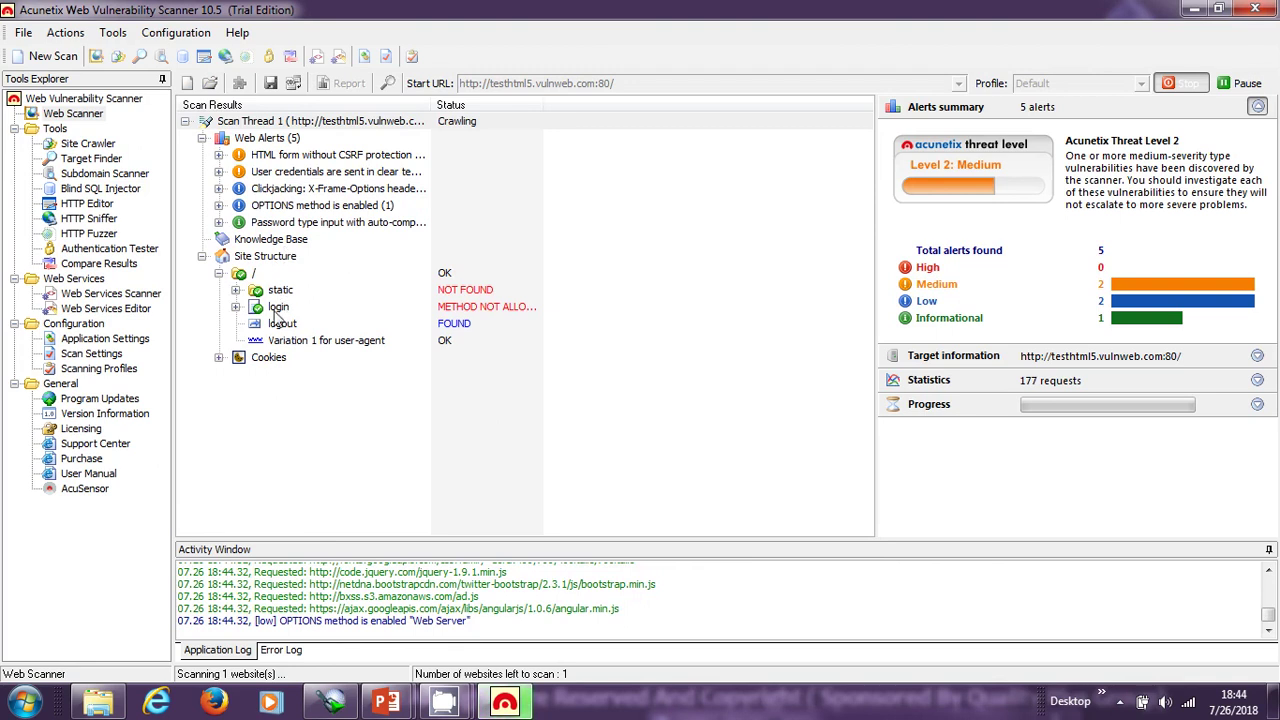
# Inspect the input entry under login in the site structure, widening the Scan Results column to read it fully.
pyautogui.click(237, 307)
pyautogui.click(324, 326)
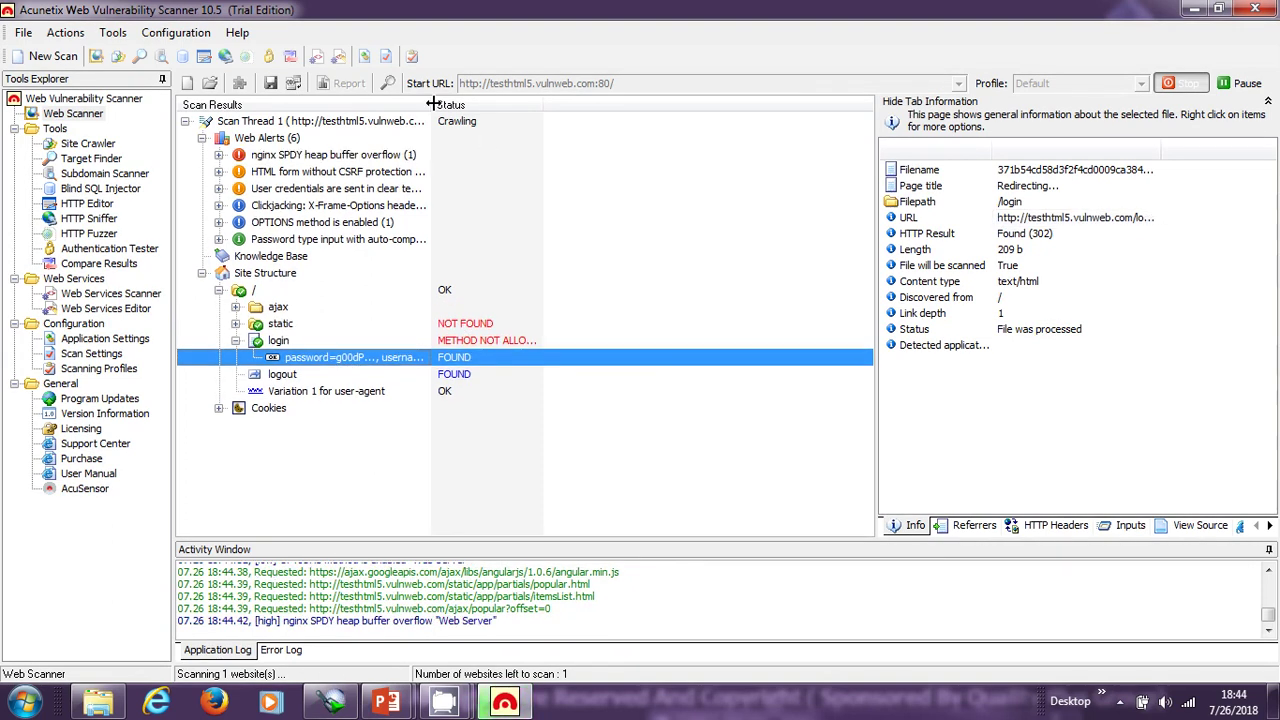
pyautogui.moveTo(431, 106); pyautogui.dragTo(592, 114)
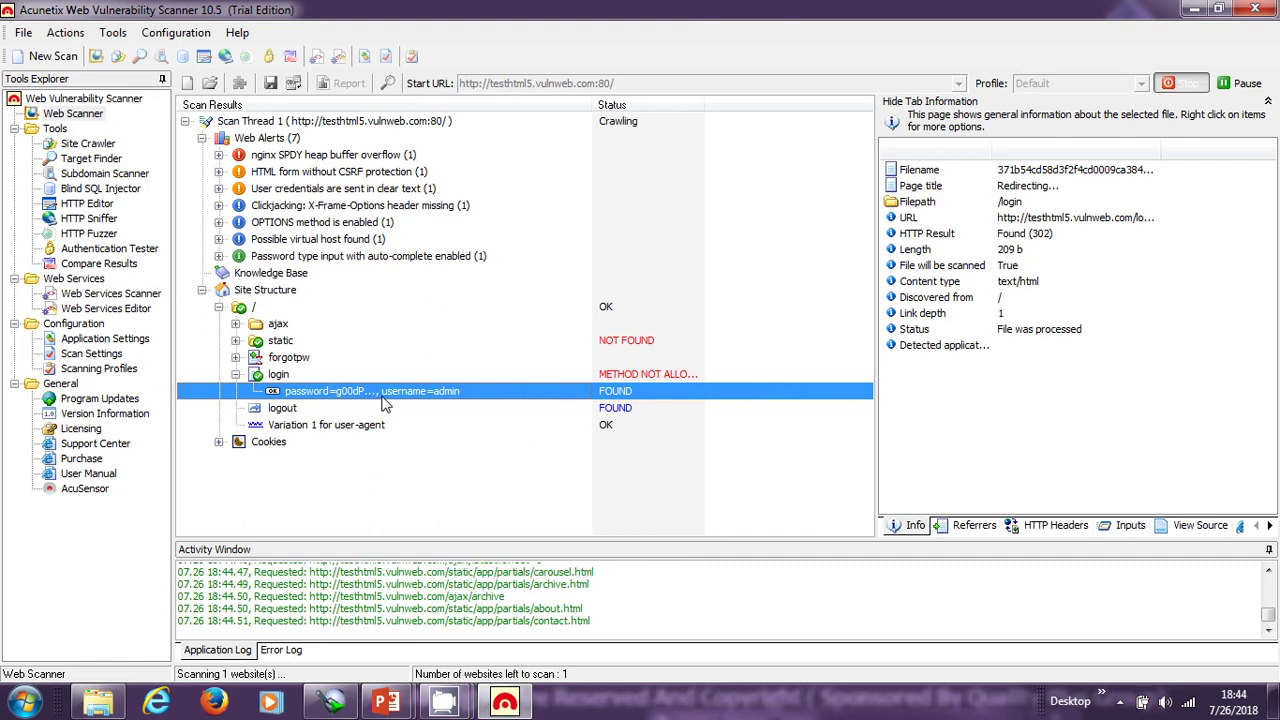
# Expand the forgotpw, static and Cookies branches of the site structure and view the username cookie's details.
pyautogui.click(235, 357)
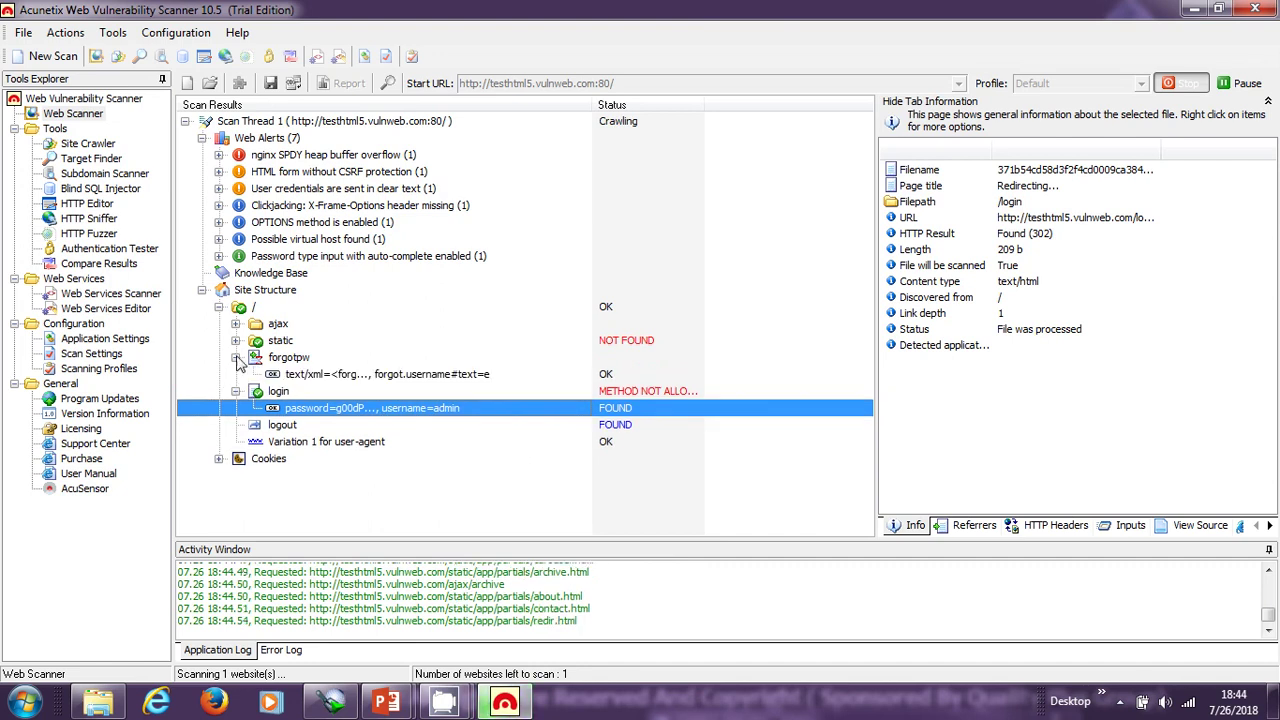
pyautogui.click(250, 341)
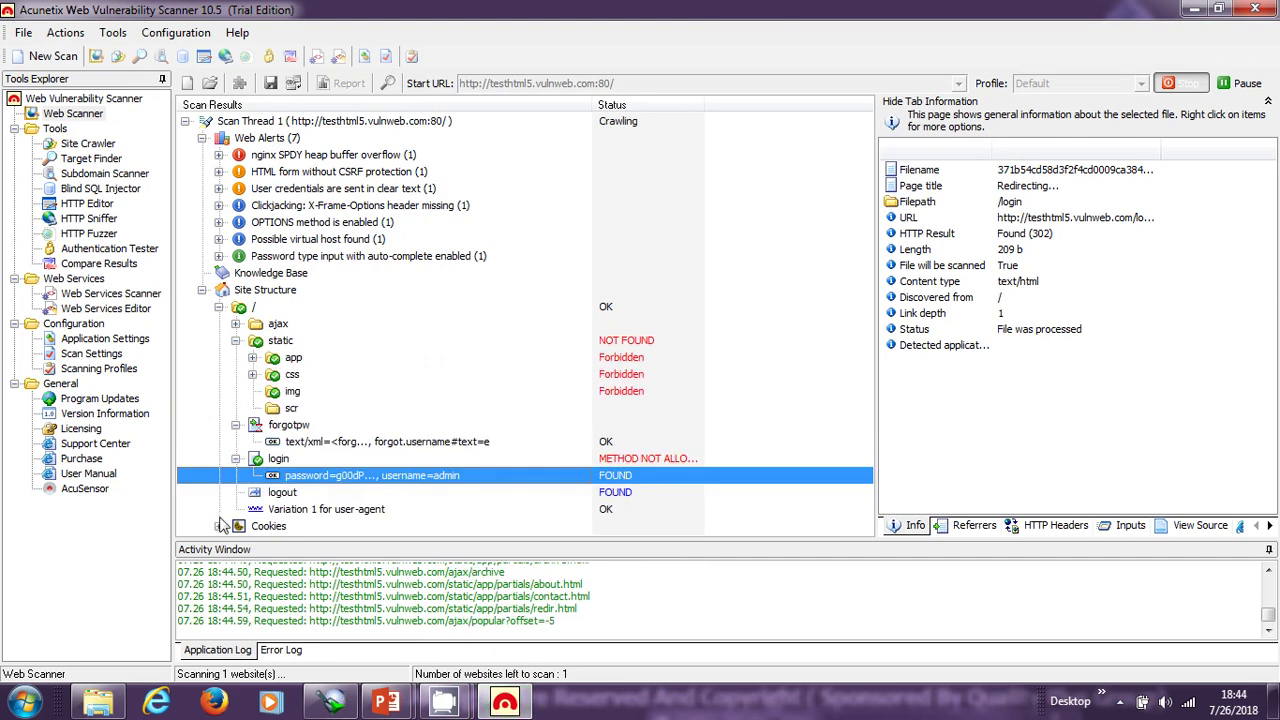
pyautogui.click(219, 526)
pyautogui.click(275, 527)
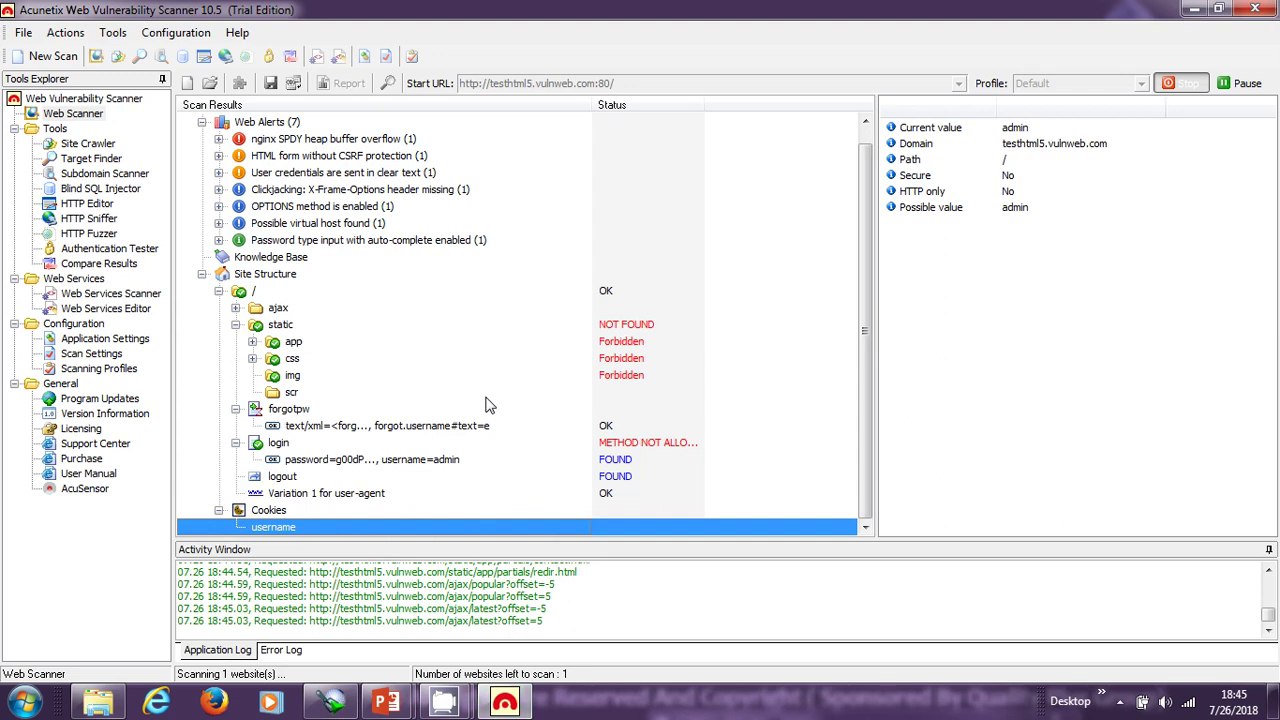
# Collapse the login, forgotpw, static and Cookies branches of the site structure.
pyautogui.click(235, 442)
pyautogui.click(235, 425)
pyautogui.click(236, 340)
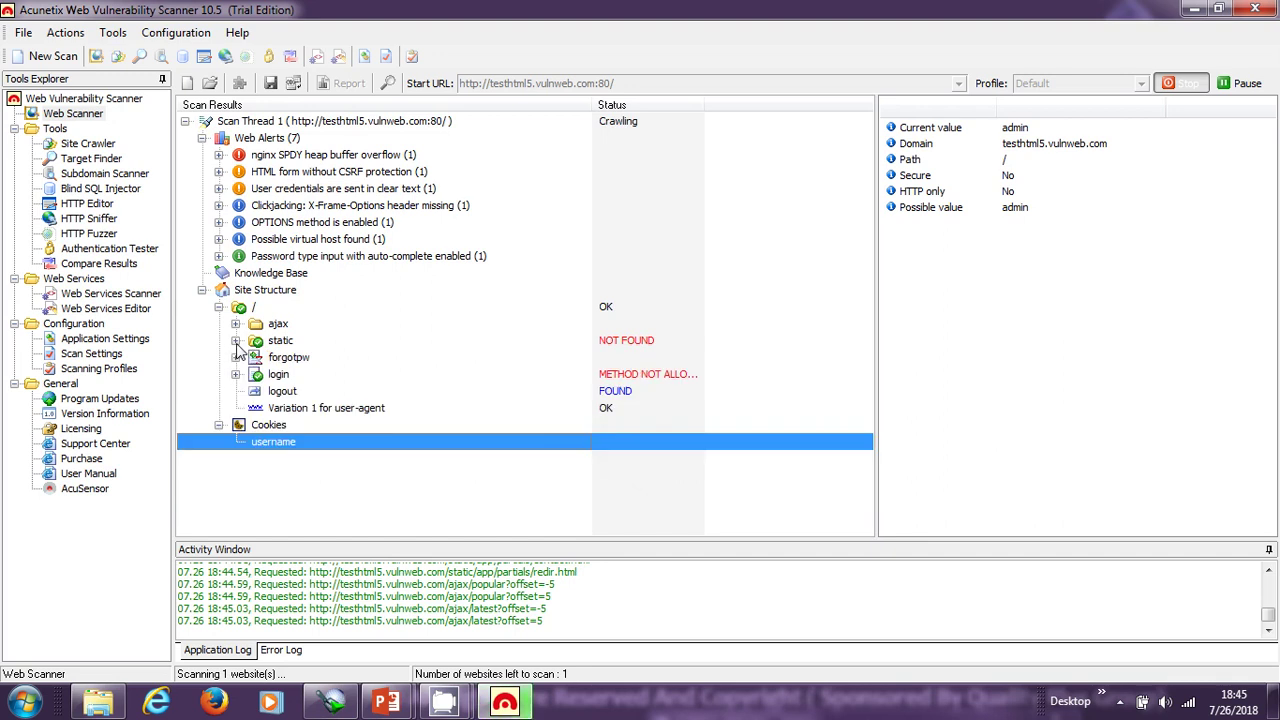
pyautogui.click(218, 425)
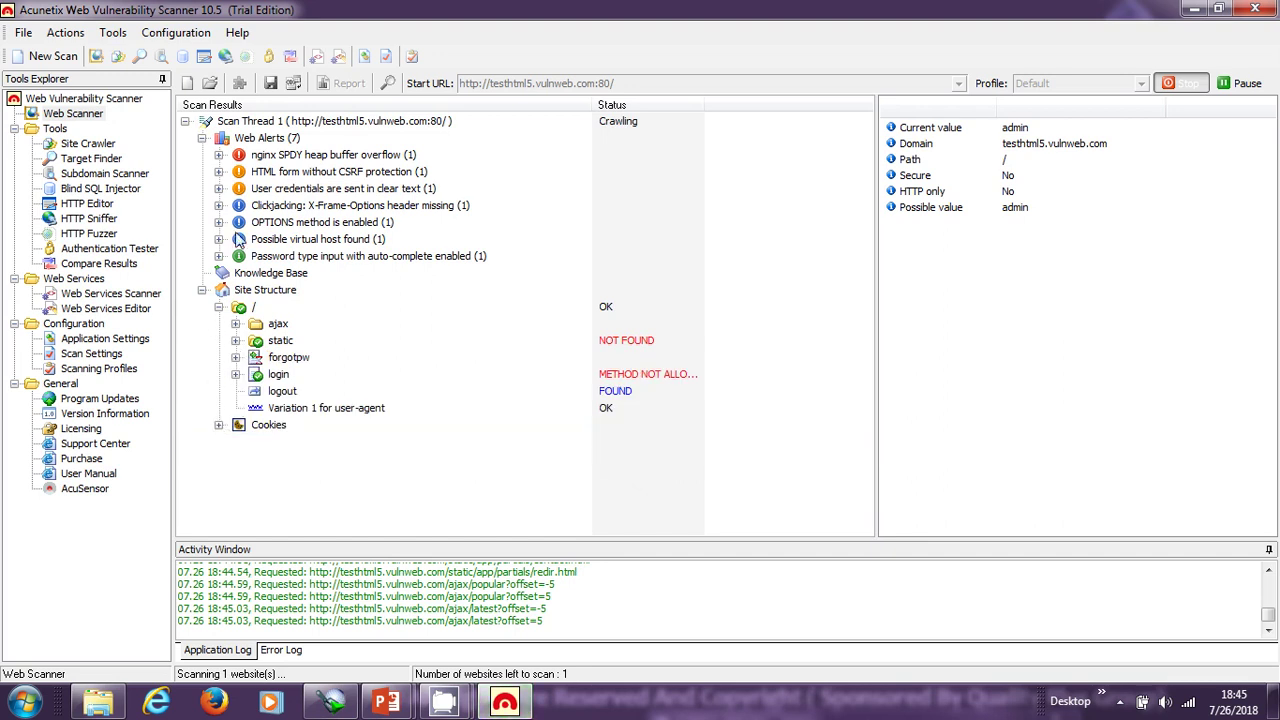
# Review the web alerts, including the nginx SPDY, CSRF and virtual host descriptions, and expand the first five to list their affected items.
pyautogui.click(366, 158)
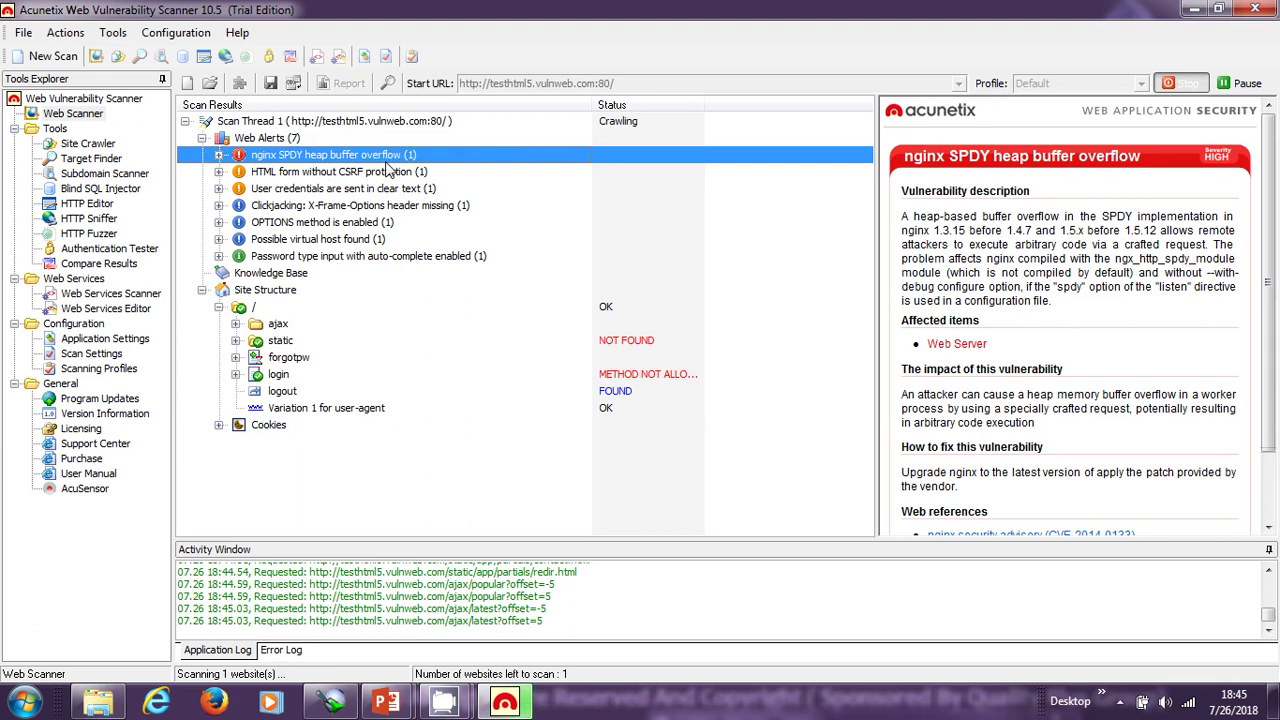
pyautogui.click(376, 176)
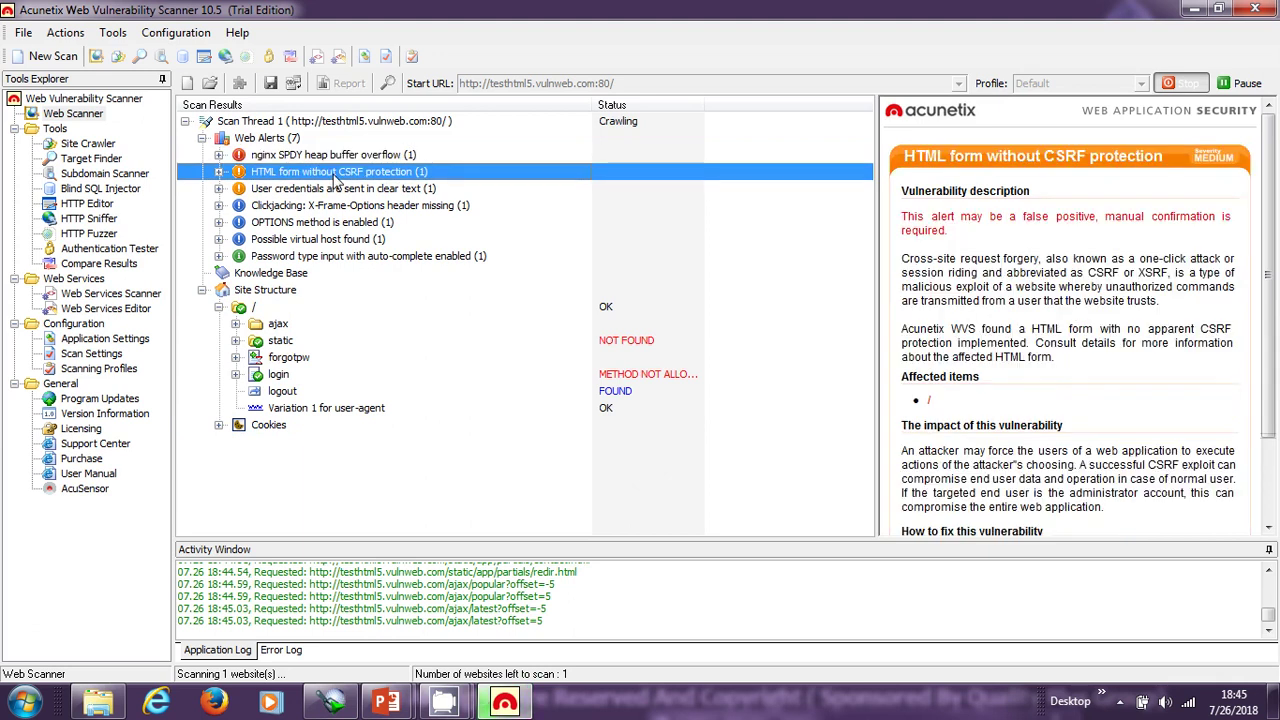
pyautogui.click(218, 155)
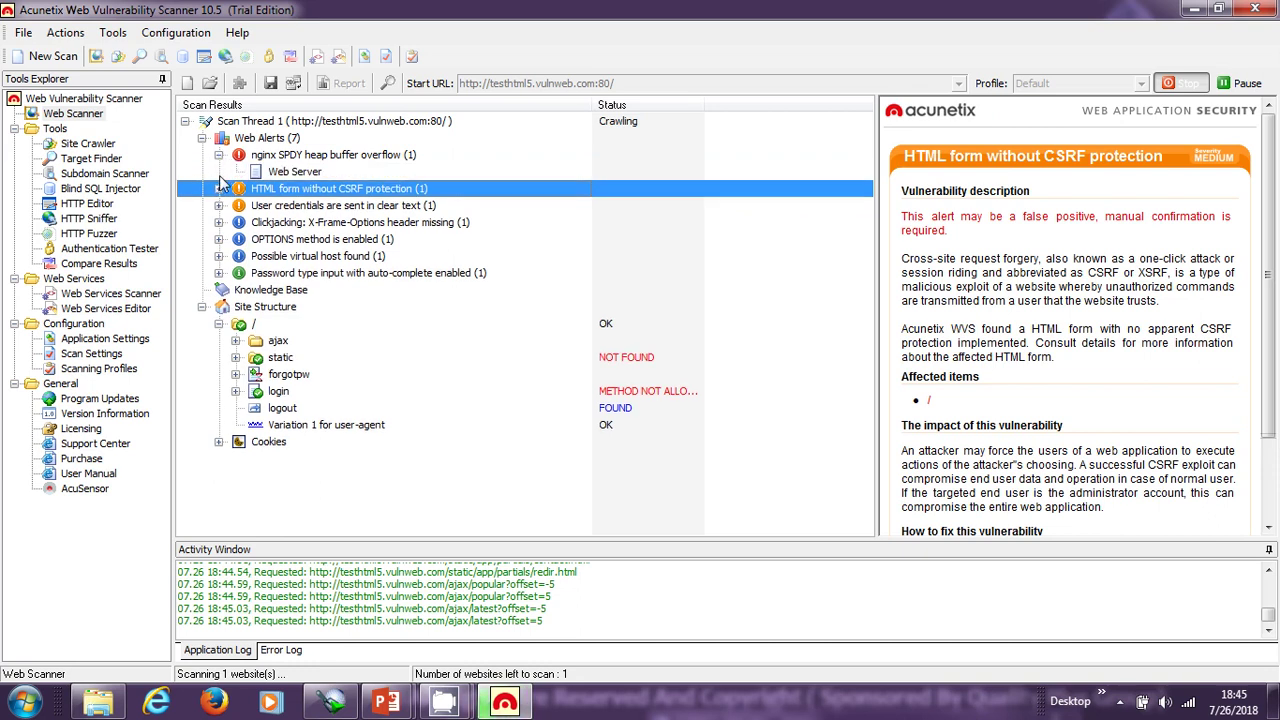
pyautogui.click(218, 188)
pyautogui.click(218, 222)
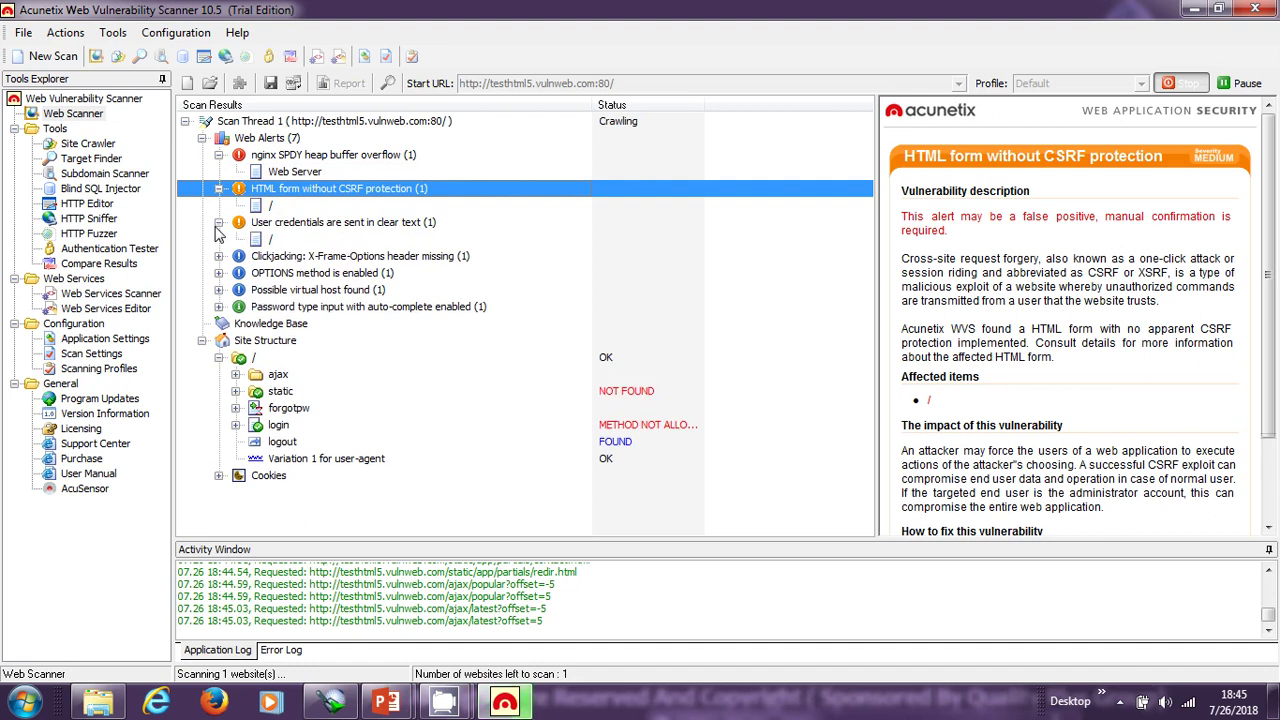
pyautogui.click(218, 256)
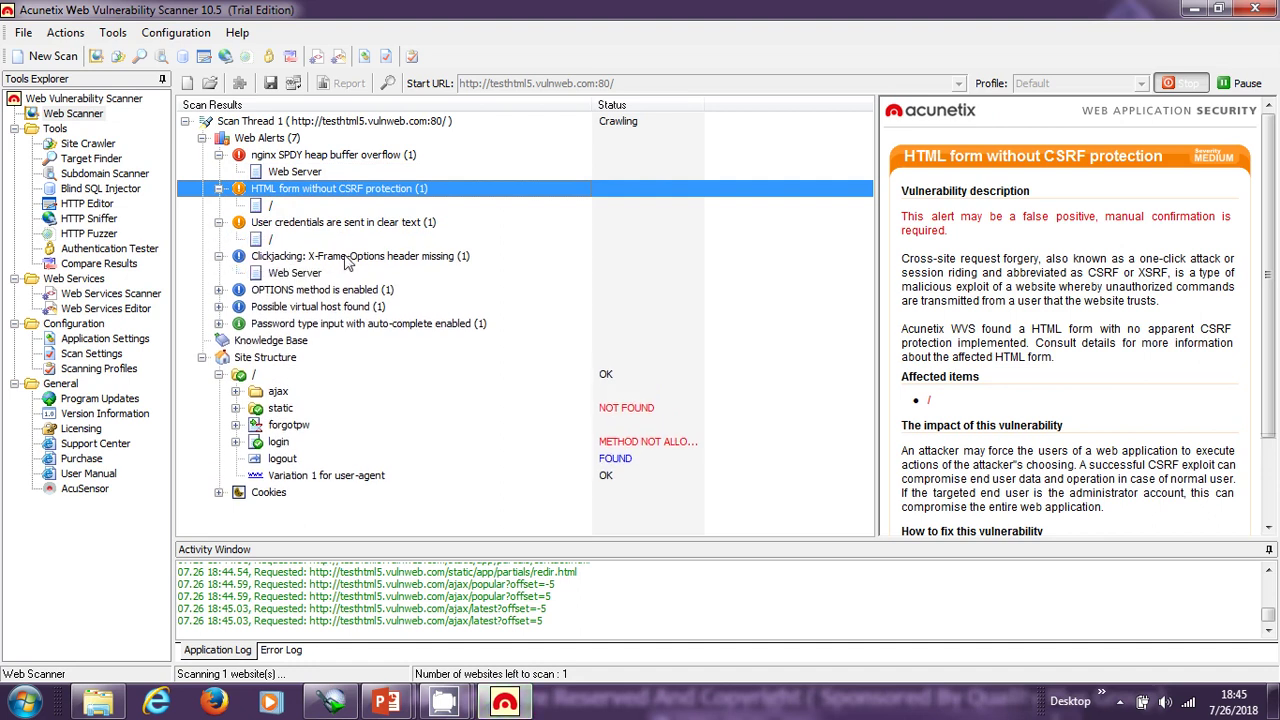
pyautogui.click(218, 290)
pyautogui.click(231, 324)
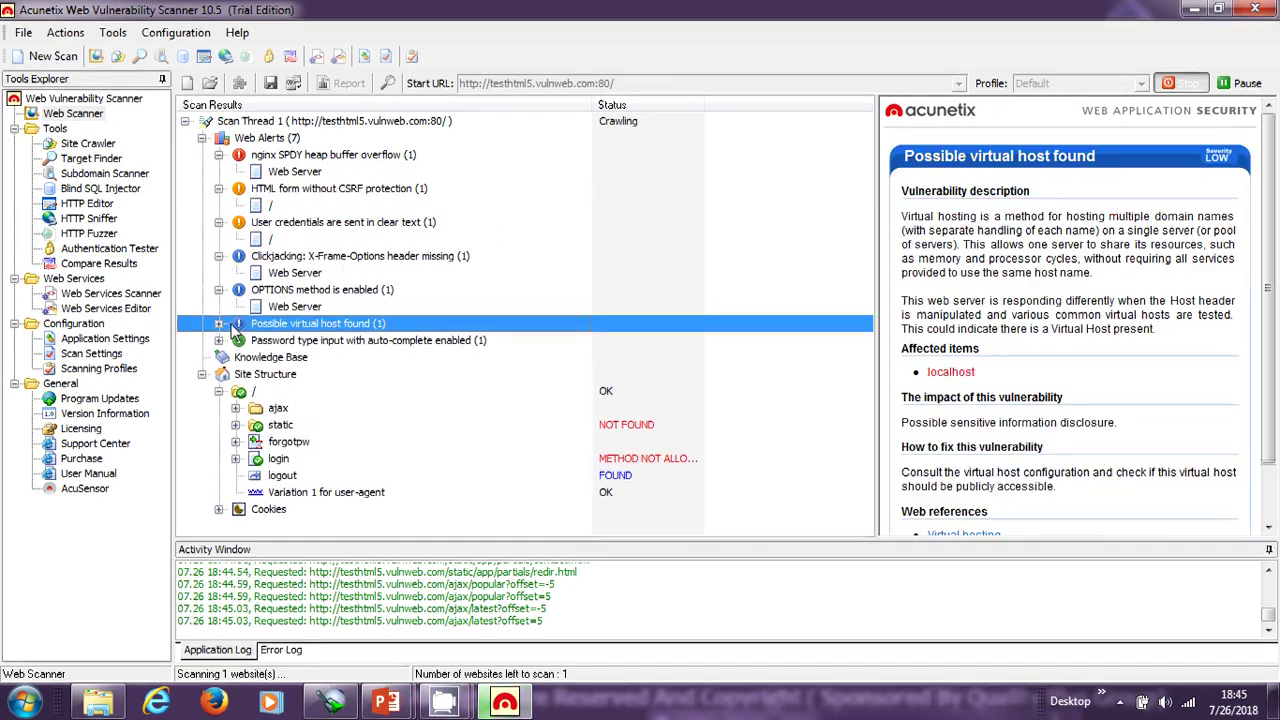
# Examine the impact, fix and classification of the item affected by the alert for password inputs with auto-complete enabled.
pyautogui.click(219, 340)
pyautogui.click(277, 358)
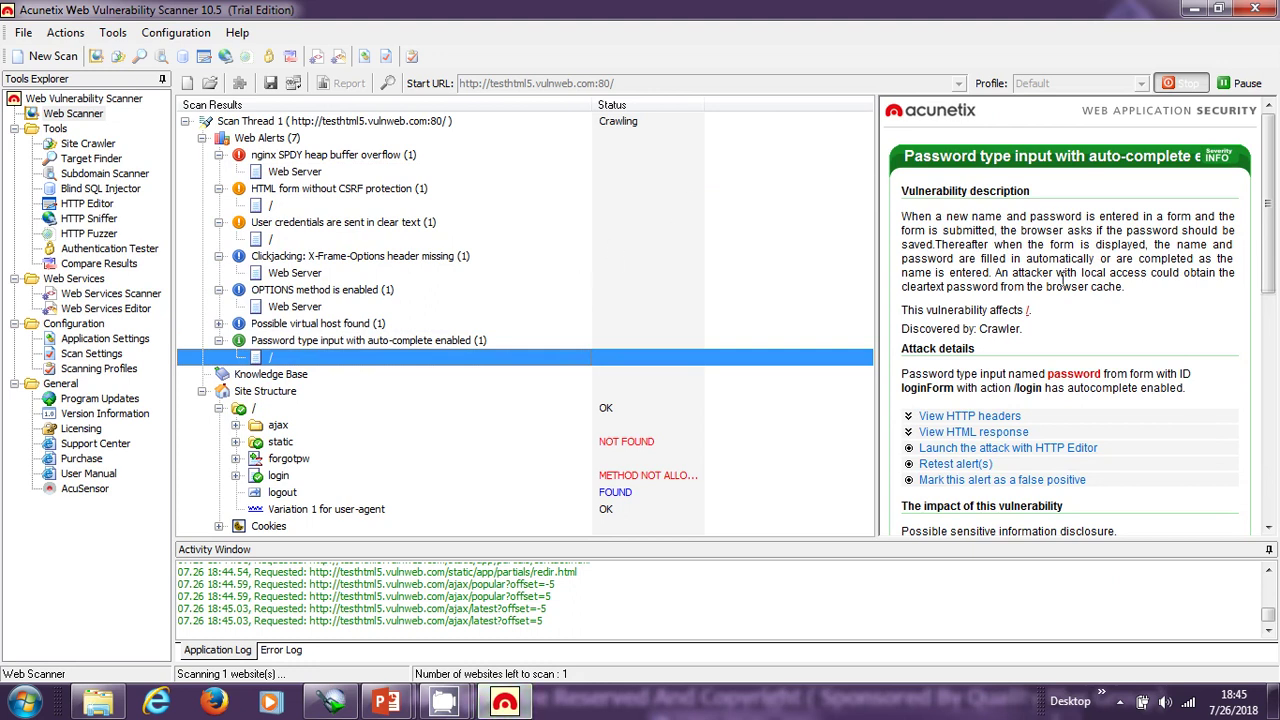
pyautogui.click(1054, 340)
pyautogui.scroll(-3, 1120, 289)
pyautogui.scroll(-5, 1120, 289)
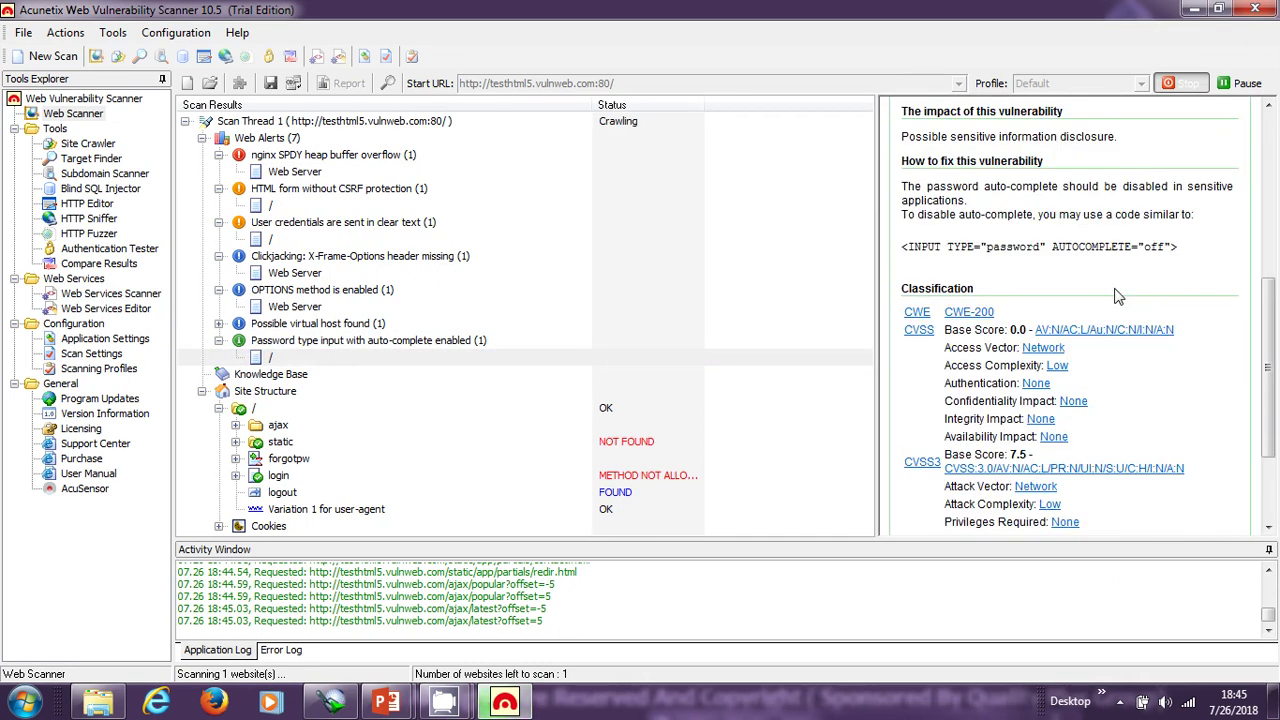
# Highlight the fix instructions and sample code for disabling password auto-complete, and return to the start of the alert's details.
pyautogui.scroll(3, 1118, 296)
pyautogui.scroll(2, 1118, 296)
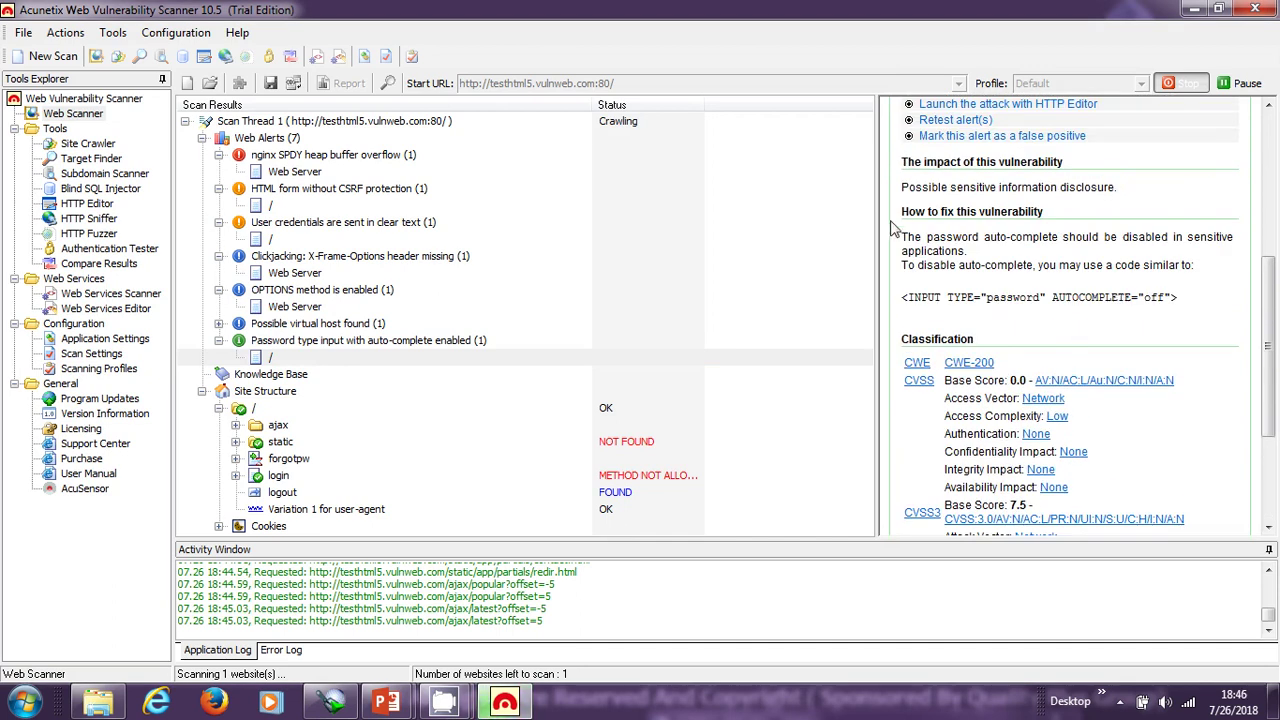
pyautogui.moveTo(901, 210); pyautogui.dragTo(1192, 322)
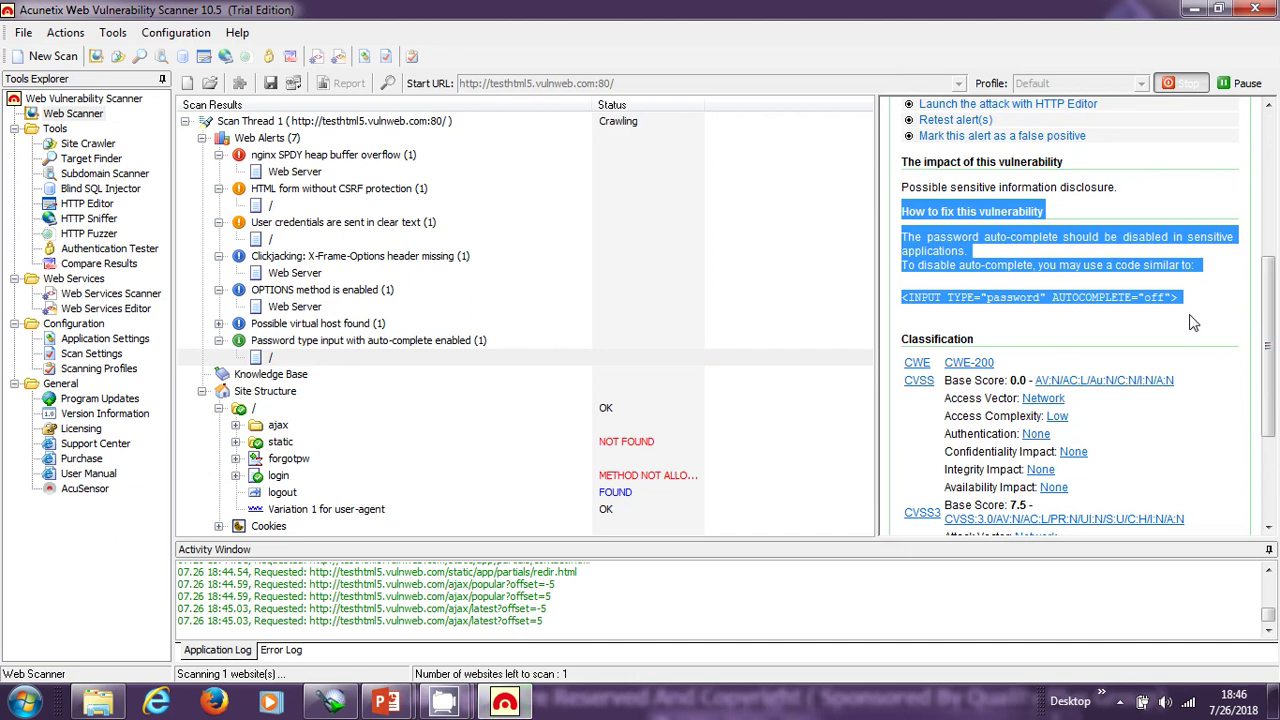
pyautogui.click(1119, 275)
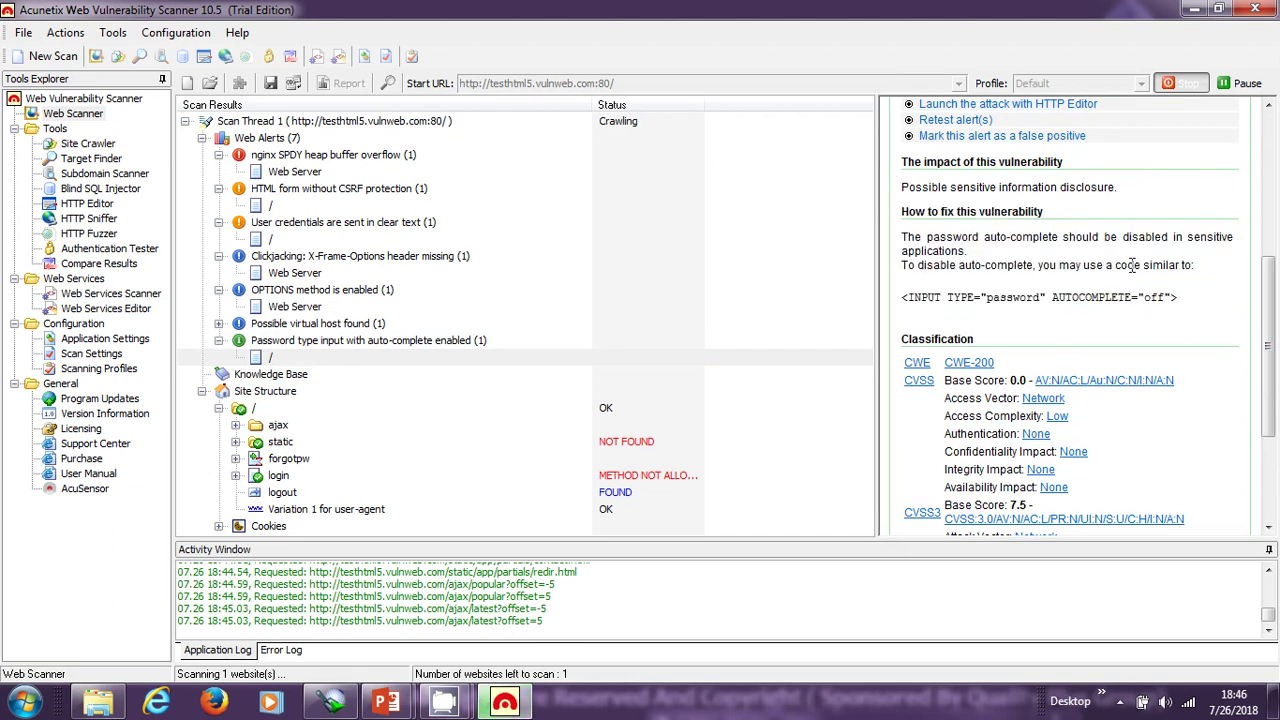
pyautogui.moveTo(1195, 305); pyautogui.dragTo(906, 230)
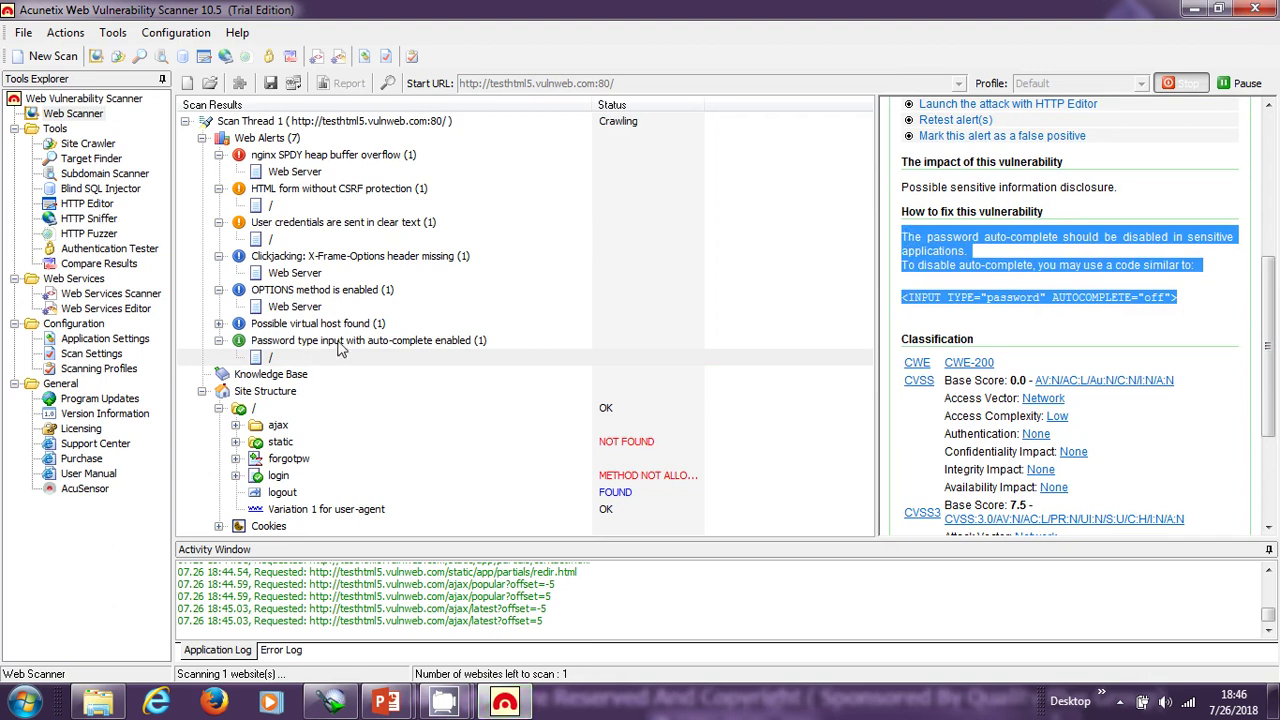
pyautogui.click(1108, 310)
pyautogui.scroll(5, 1108, 310)
pyautogui.scroll(2, 1108, 310)
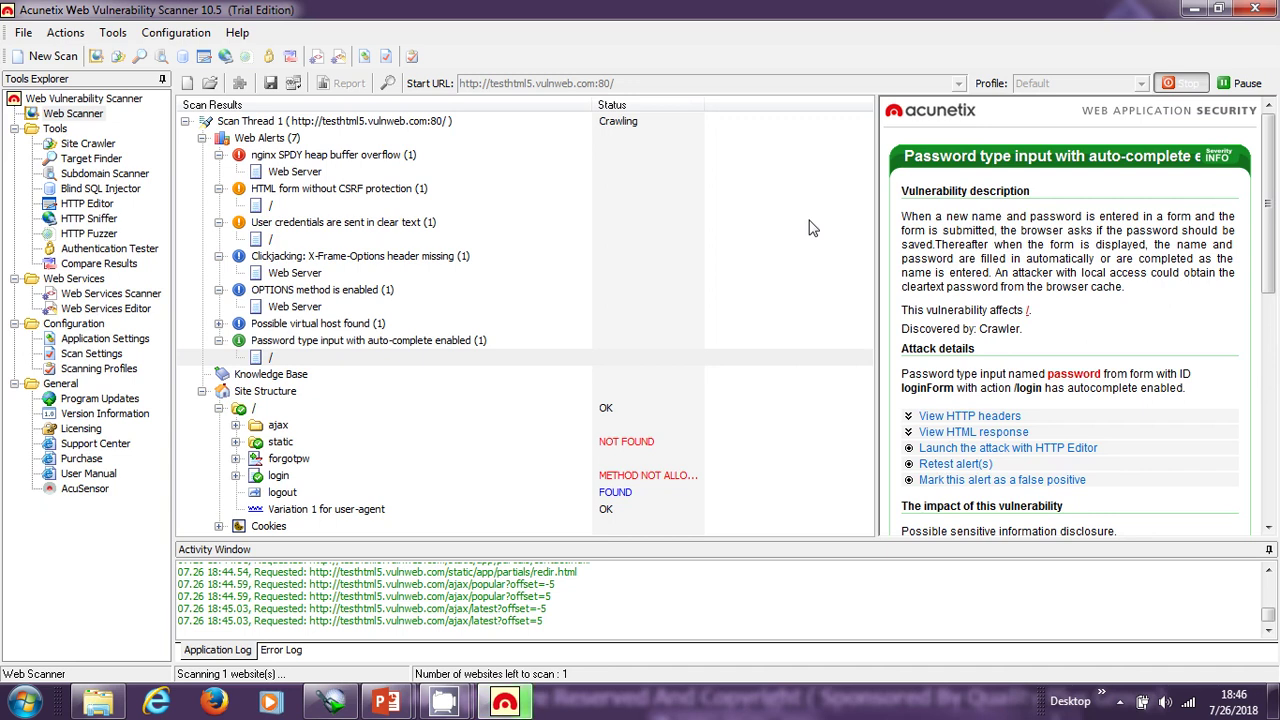
# Stop the running scan of testhtml5.vulnweb.com and exit the scanner without saving the scan results.
pyautogui.click(1186, 89)
pyautogui.click(584, 396)
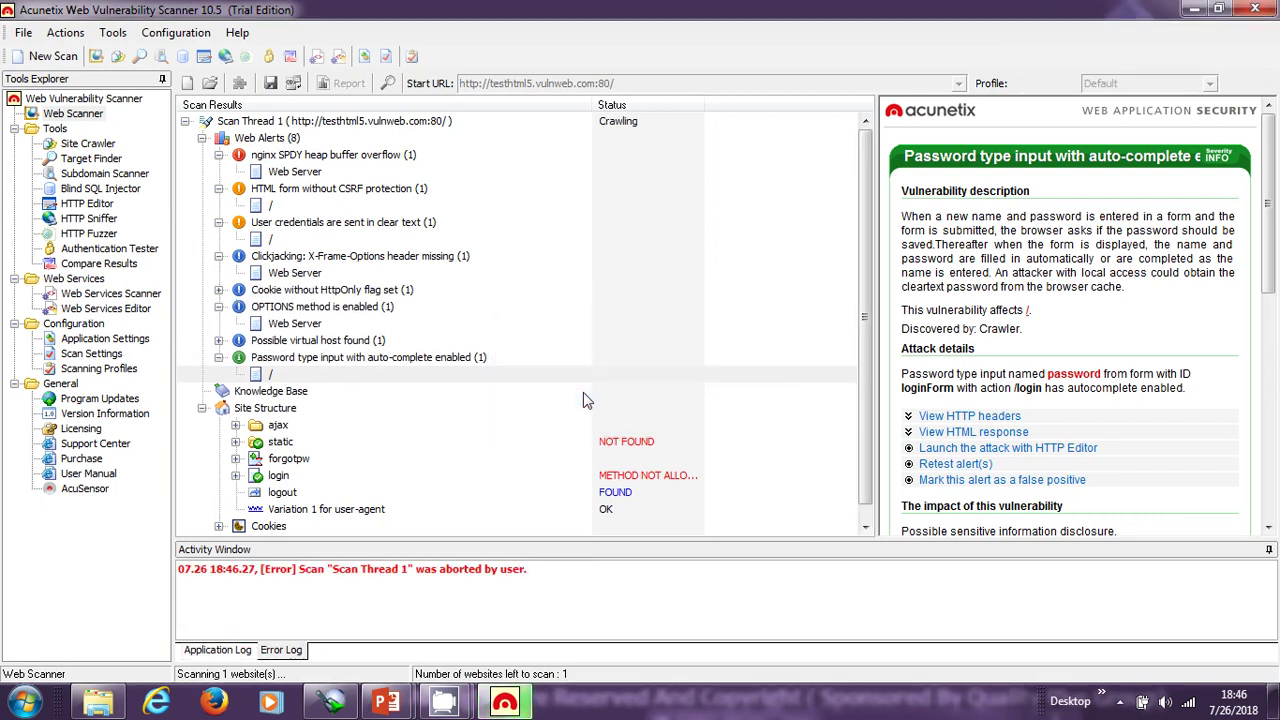
pyautogui.click(1255, 9)
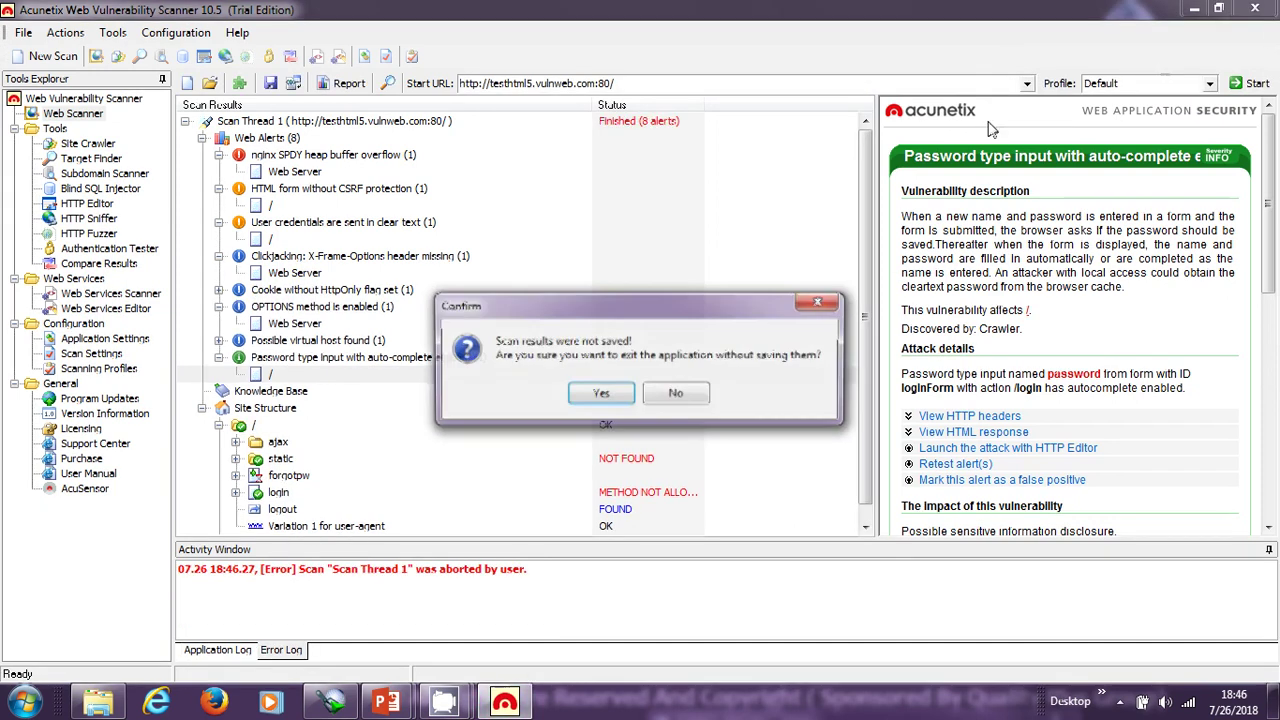
pyautogui.click(598, 395)
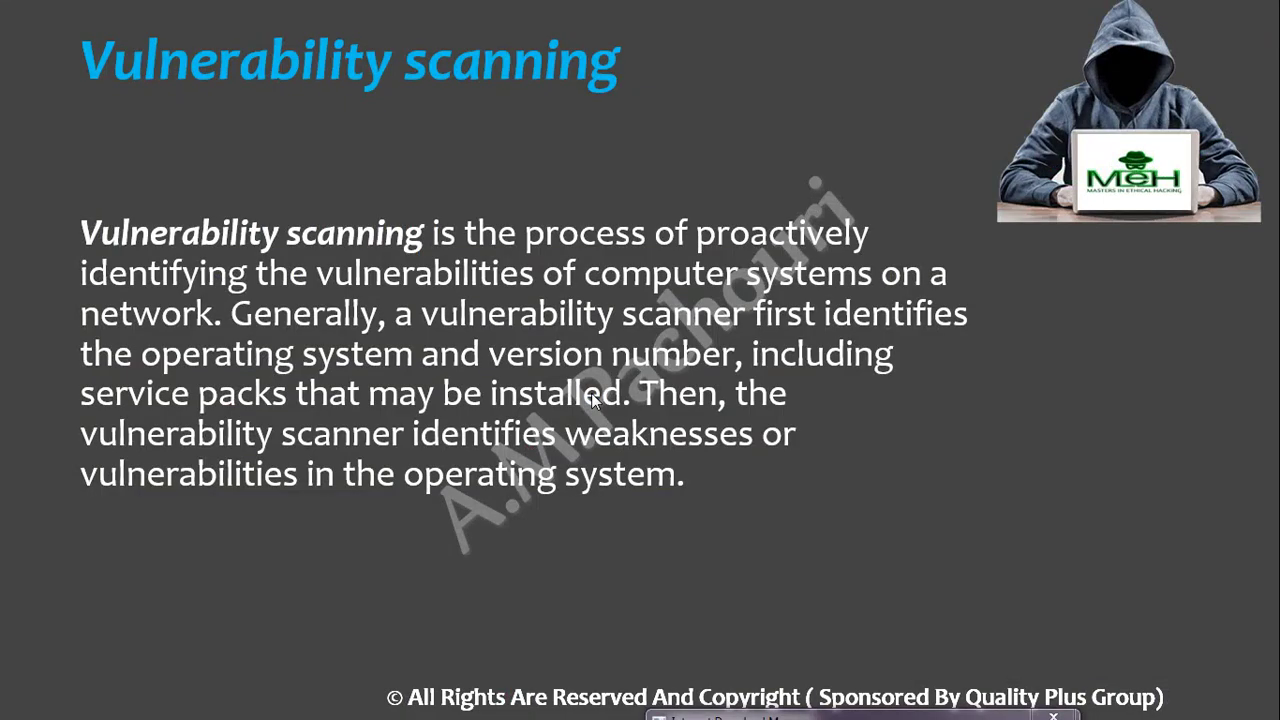